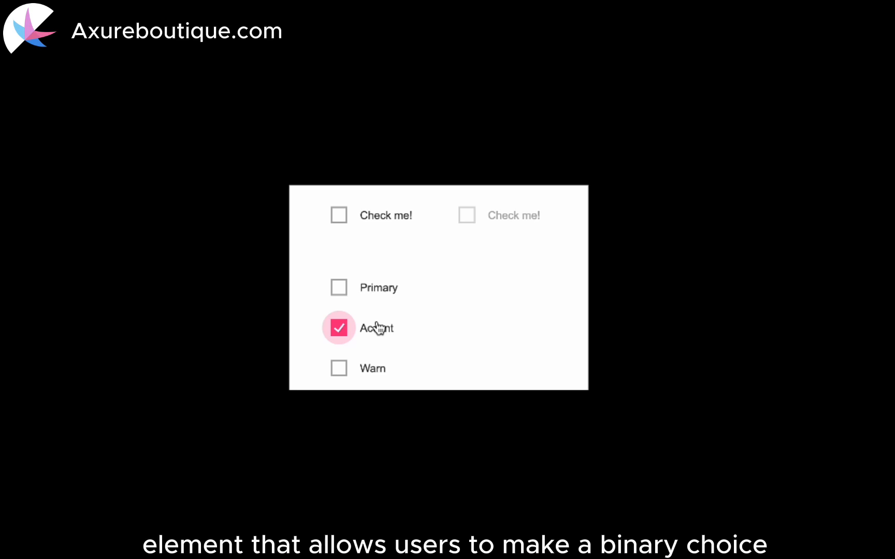
Step: Try toggling the Accent and Warn checkboxes in the finished example
{"action": "left_click", "coordinate": [378, 328]}
{"action": "left_click", "coordinate": [379, 370]}
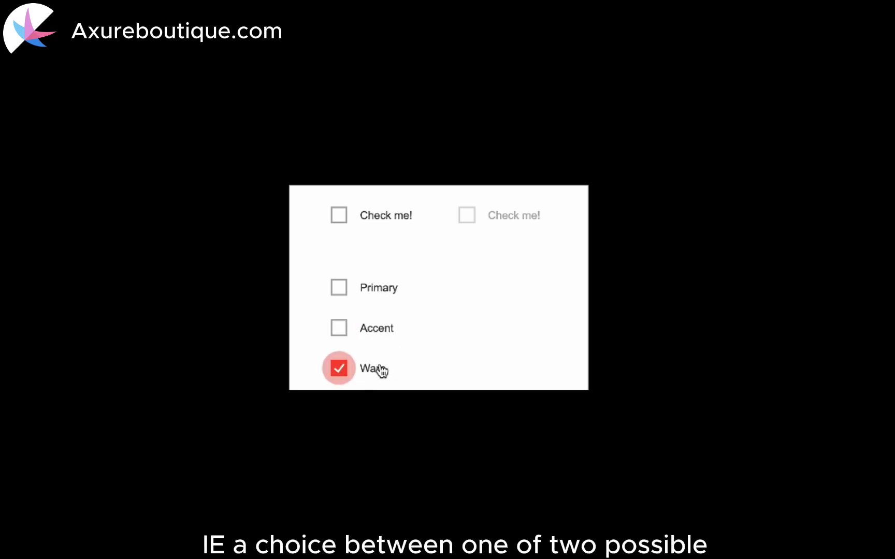
{"action": "left_click", "coordinate": [385, 369]}
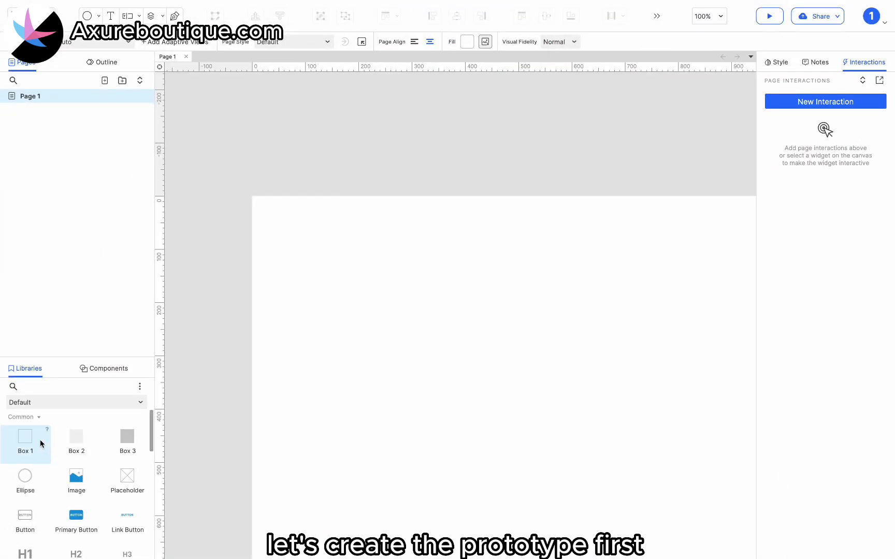
Step: Place a Box 1 rectangle on the page and resize it to 20 by 20
{"action": "left_click_drag", "start_coordinate": [40, 440], "coordinate": [408, 265]}
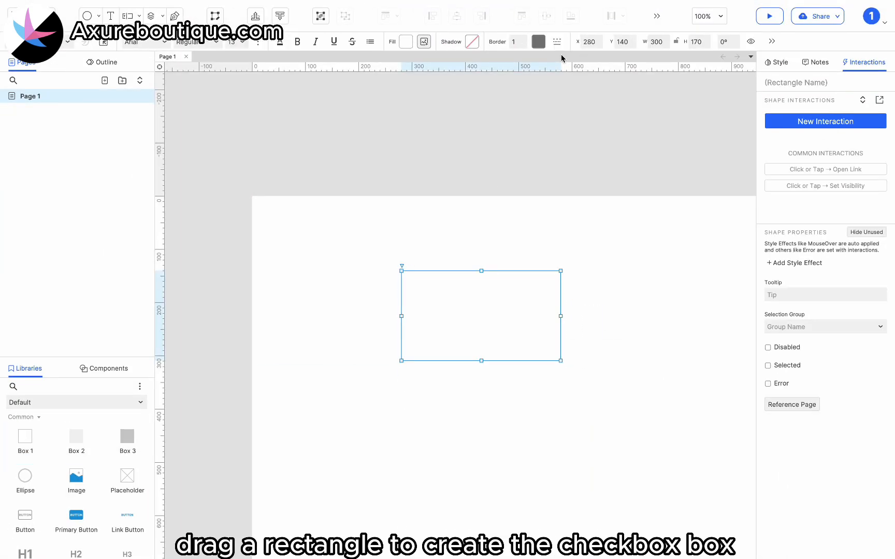
{"action": "left_click", "coordinate": [656, 41]}
{"action": "type", "text": "20"}
{"action": "left_click", "coordinate": [696, 42]}
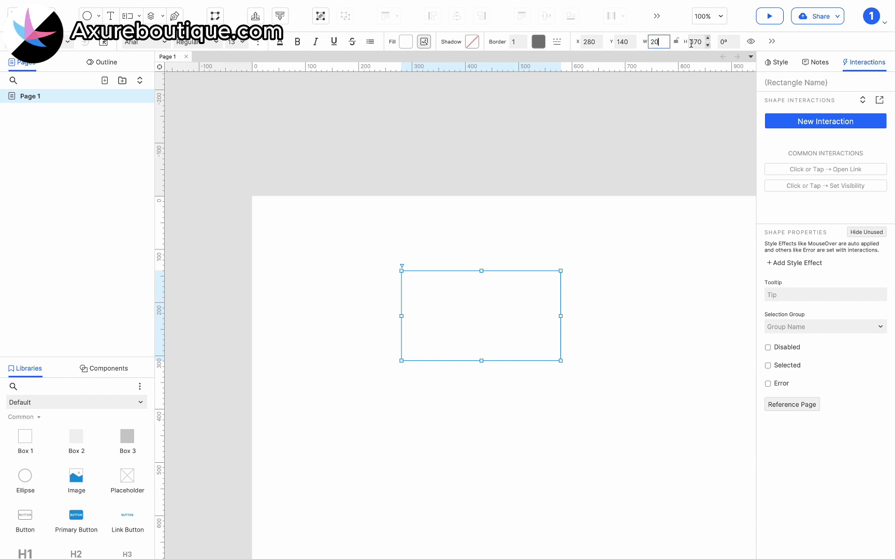
{"action": "type", "text": "20"}
{"action": "left_click", "coordinate": [473, 254]}
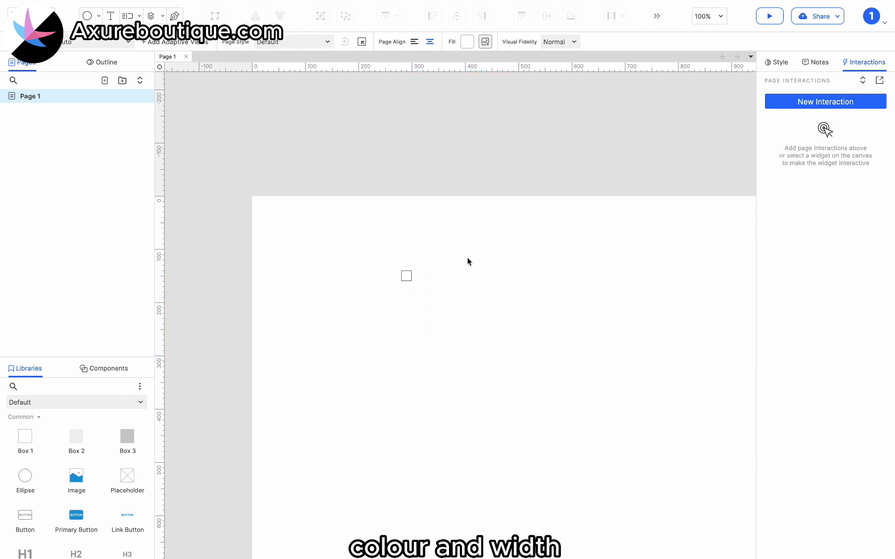
Step: Give the small square a border 2 thick in dark grey
{"action": "left_click", "coordinate": [409, 270]}
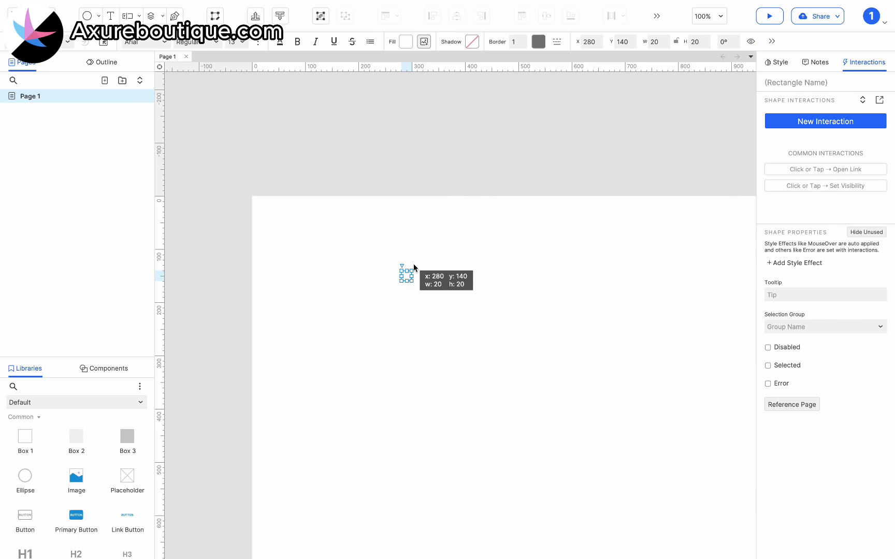
{"action": "left_click", "coordinate": [524, 40]}
{"action": "left_click", "coordinate": [539, 41]}
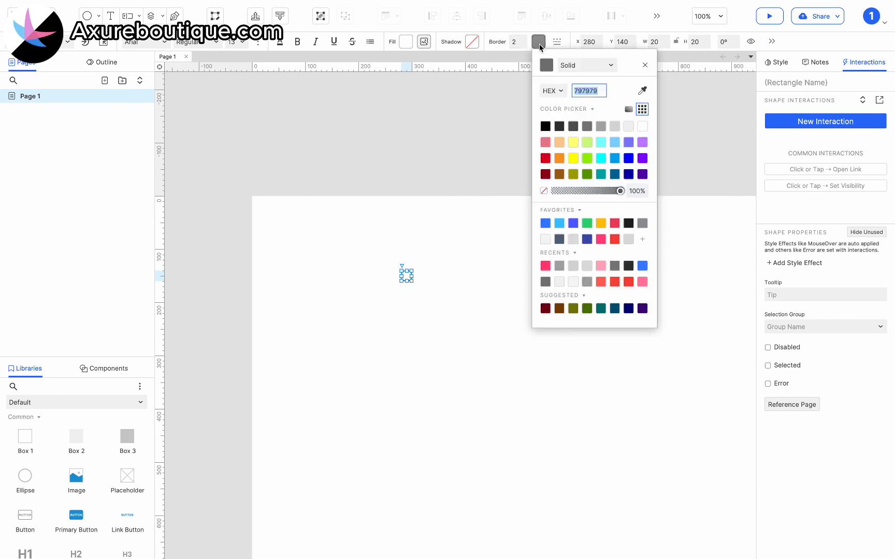
{"action": "left_click", "coordinate": [586, 125]}
{"action": "left_click", "coordinate": [485, 185]}
{"action": "left_click_drag", "start_coordinate": [485, 184], "coordinate": [326, 331]}
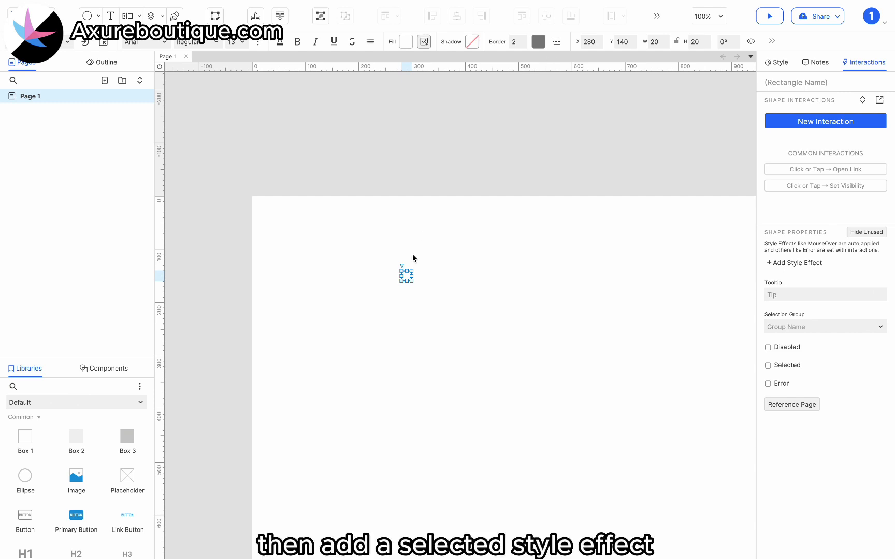
Step: Add a Selected style effect to the square with a pink fill color
{"action": "left_click", "coordinate": [792, 262]}
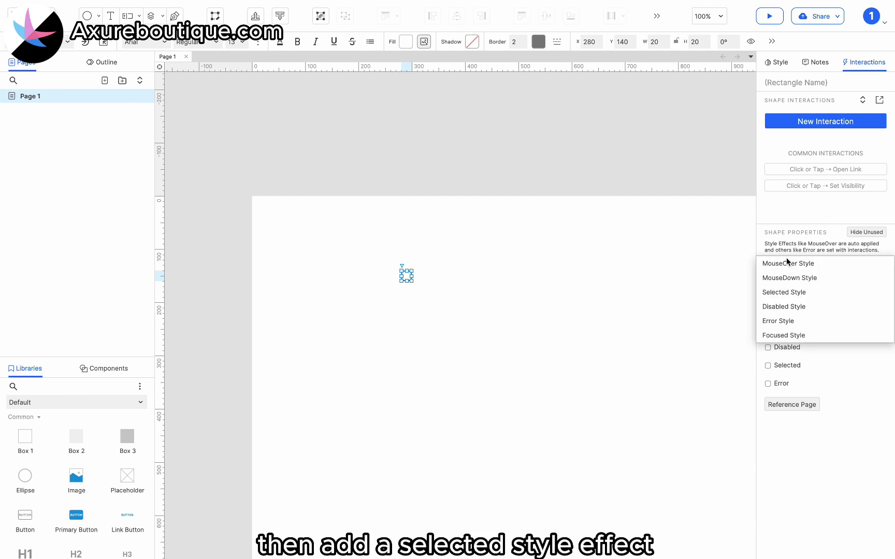
{"action": "left_click", "coordinate": [786, 294]}
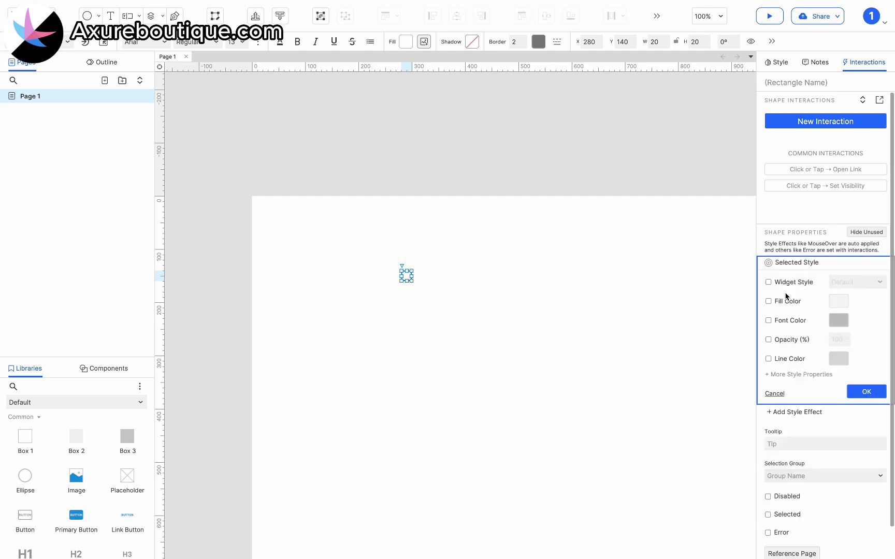
{"action": "left_click", "coordinate": [789, 301]}
{"action": "left_click", "coordinate": [837, 304]}
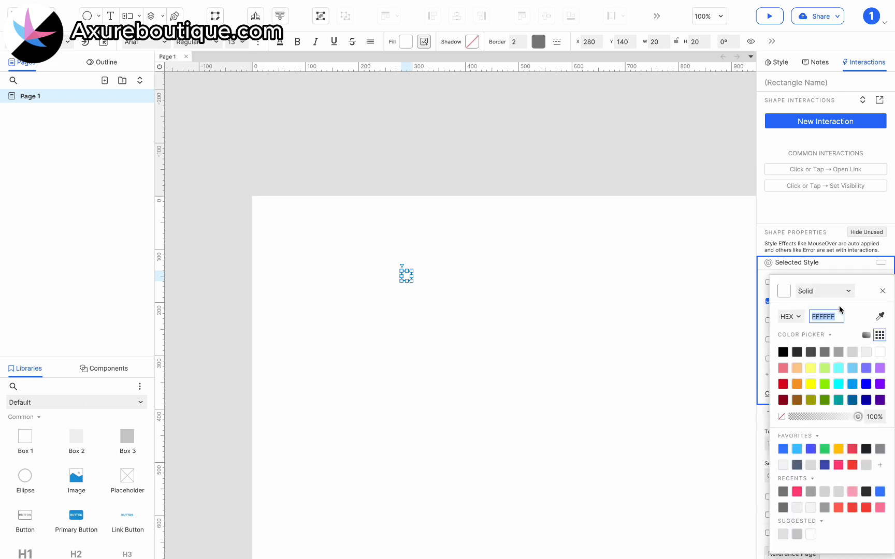
{"action": "left_click", "coordinate": [797, 490]}
{"action": "left_click", "coordinate": [883, 291]}
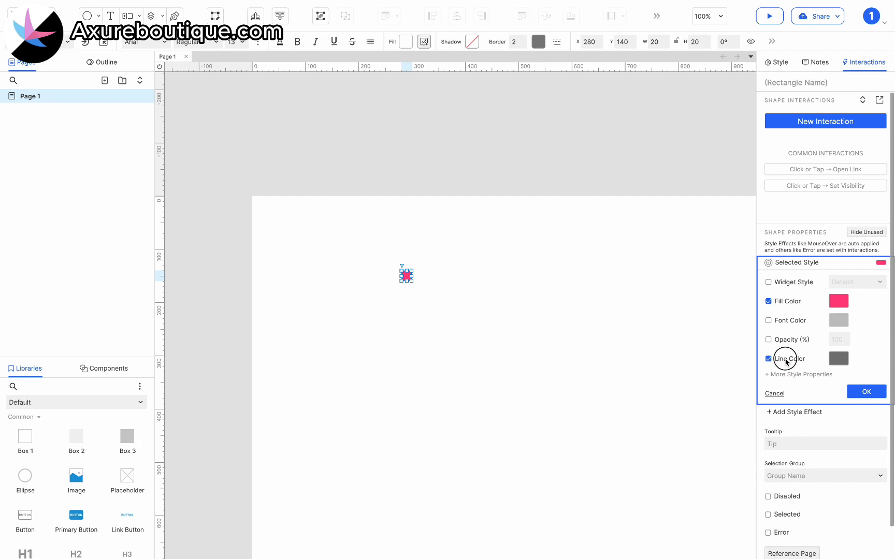
Step: Set the border thickness to 0 in the square's Selected style and apply the style effect
{"action": "left_click", "coordinate": [787, 374]}
{"action": "scroll", "coordinate": [551, 261], "scroll_direction": "down", "scroll_amount": 3}
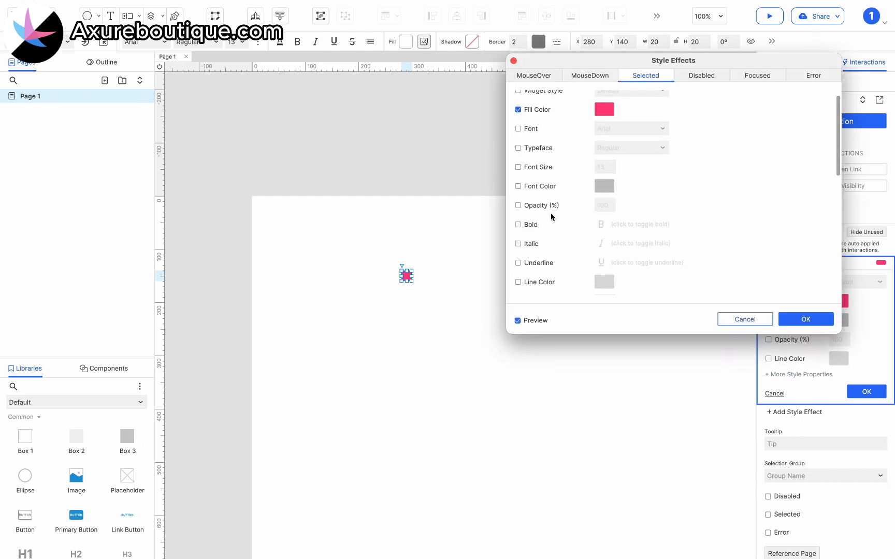
{"action": "scroll", "coordinate": [535, 243], "scroll_direction": "down", "scroll_amount": 1}
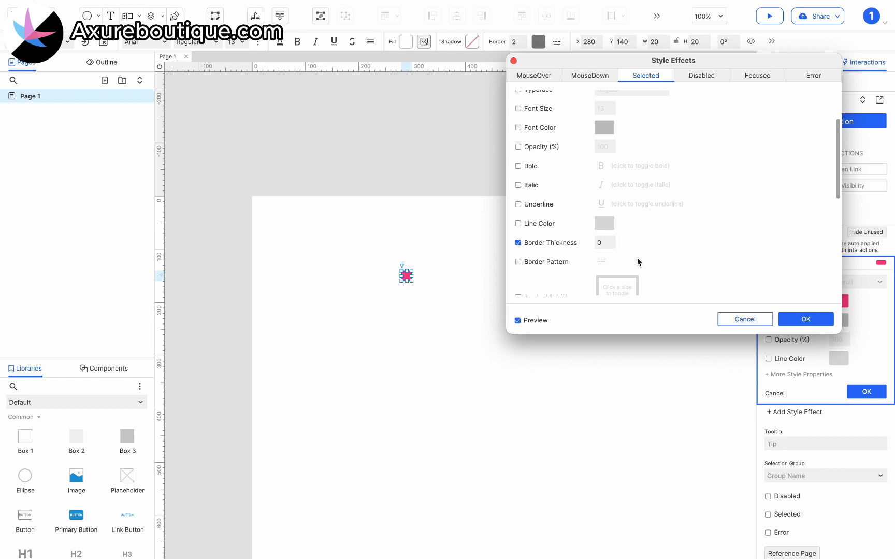
{"action": "left_click", "coordinate": [805, 320]}
{"action": "left_click", "coordinate": [868, 336]}
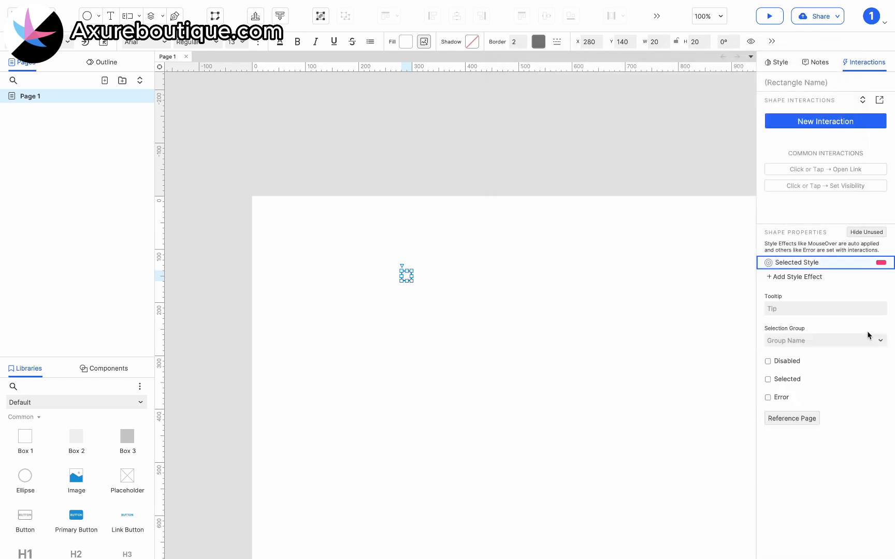
Step: Change the square's normal border color to a lighter grey
{"action": "left_click", "coordinate": [463, 297]}
{"action": "left_click_drag", "start_coordinate": [378, 248], "coordinate": [417, 280]}
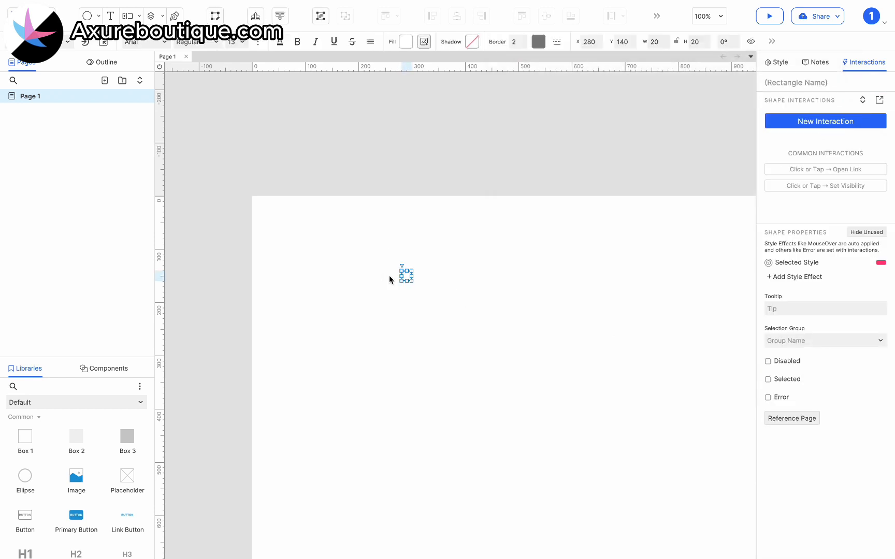
{"action": "left_click", "coordinate": [538, 41]}
{"action": "left_click", "coordinate": [453, 217]}
{"action": "scroll", "coordinate": [435, 243], "scroll_direction": "up", "scroll_amount": 5}
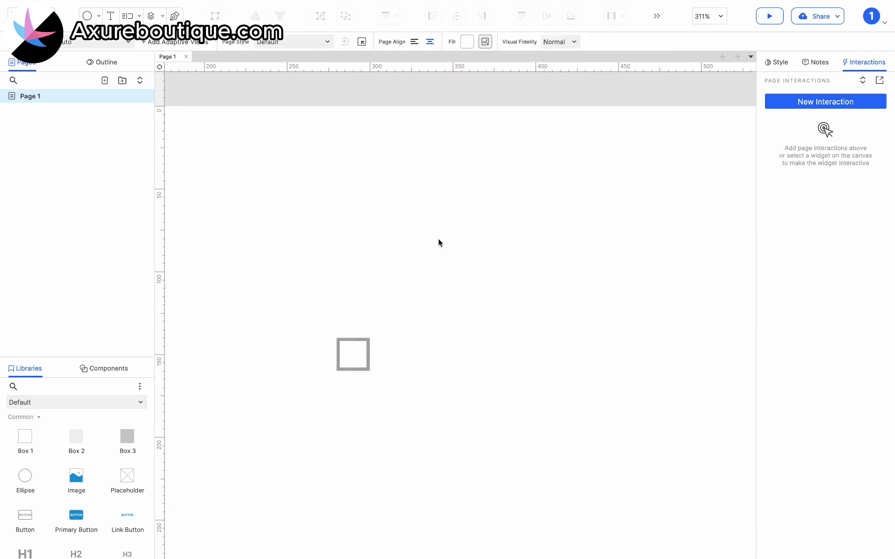
Step: Draw a tick about 12 by 10 inside the square with the Pen tool
{"action": "left_click", "coordinate": [174, 15]}
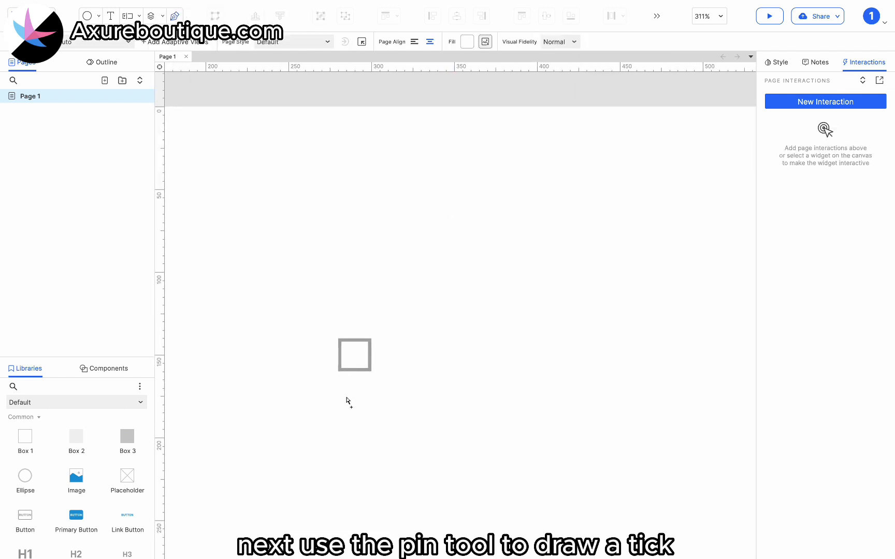
{"action": "left_click", "coordinate": [346, 357]}
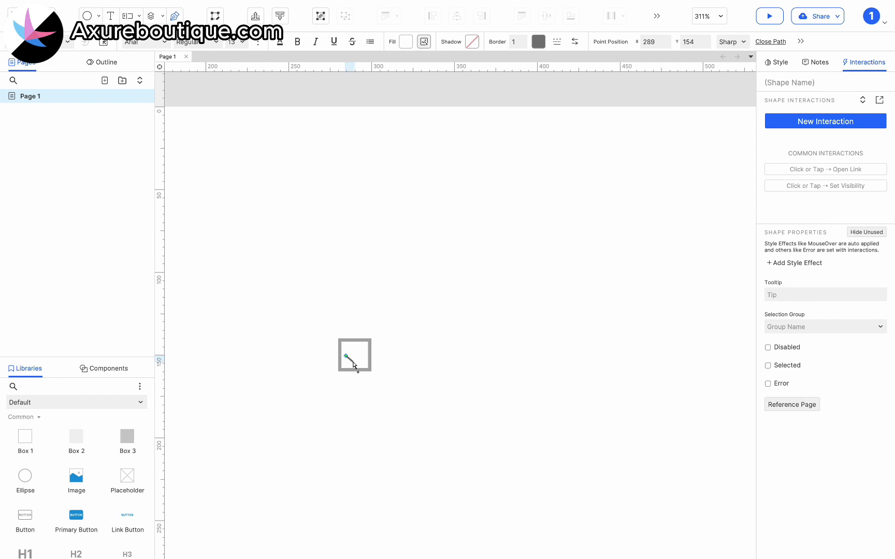
{"action": "left_click", "coordinate": [354, 365]}
{"action": "double_click", "coordinate": [365, 348]}
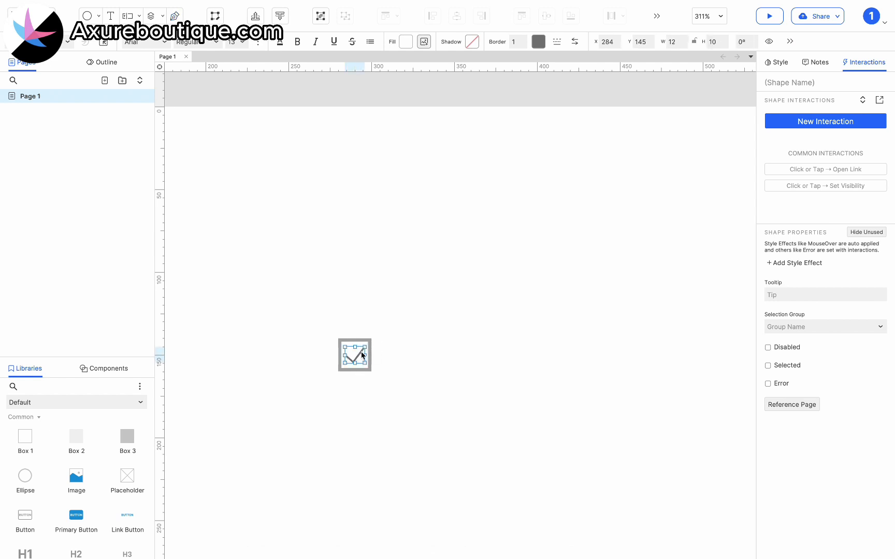
Step: Remove the tick's fill, set its border thickness to 2 and make its border color transparent
{"action": "left_click", "coordinate": [406, 41]}
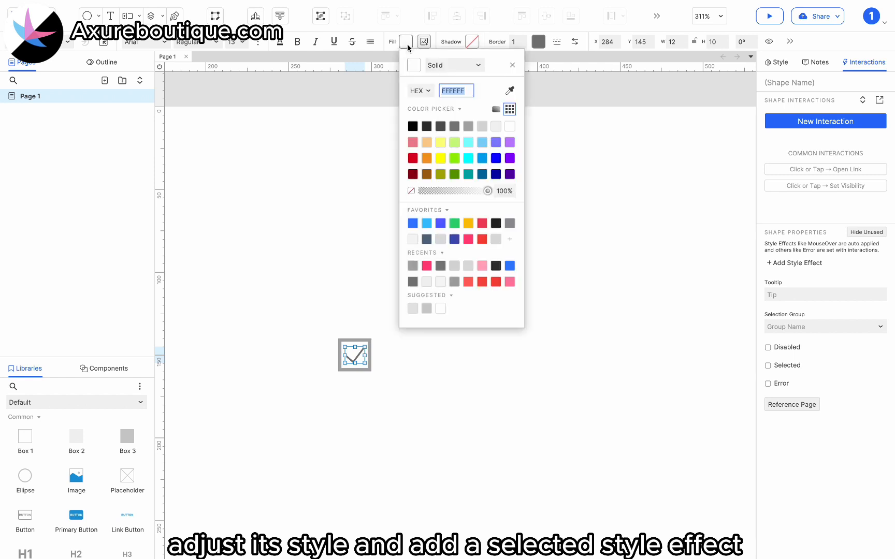
{"action": "left_click", "coordinate": [411, 191]}
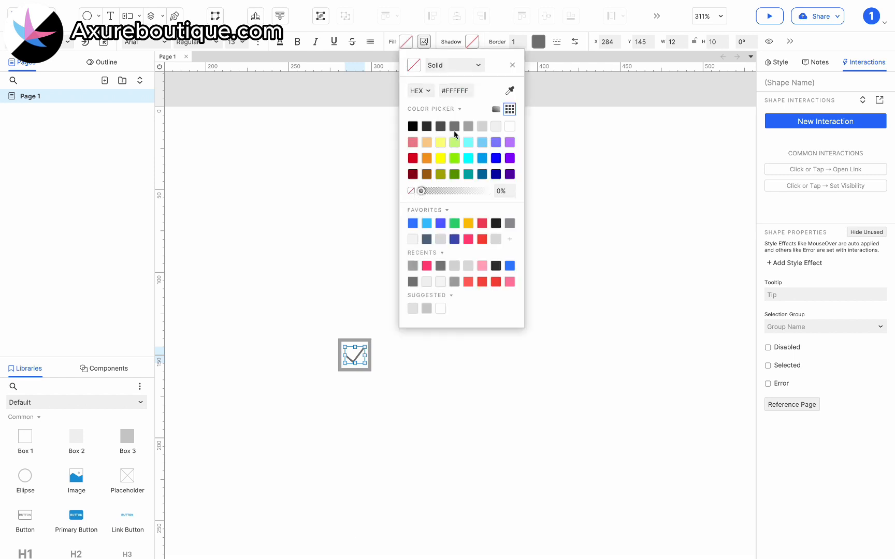
{"action": "left_click", "coordinate": [524, 40]}
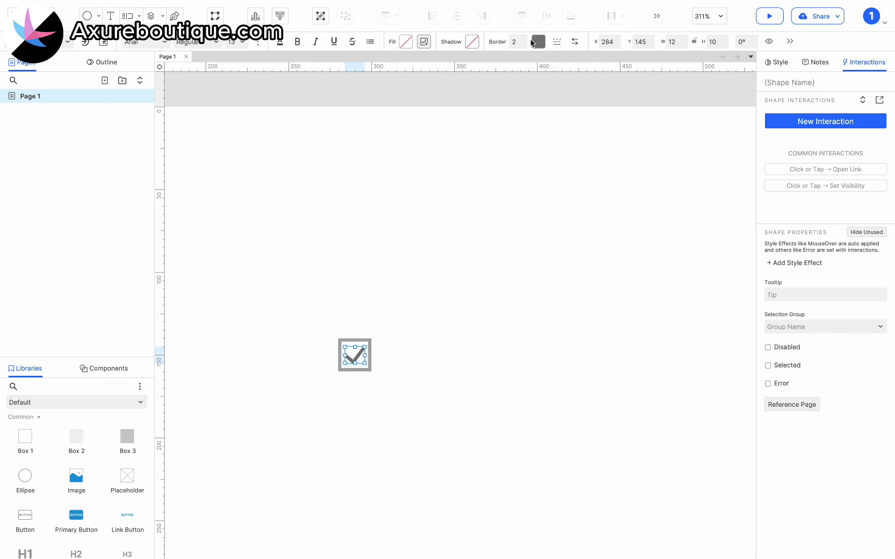
{"action": "left_click", "coordinate": [538, 42]}
{"action": "left_click", "coordinate": [543, 191]}
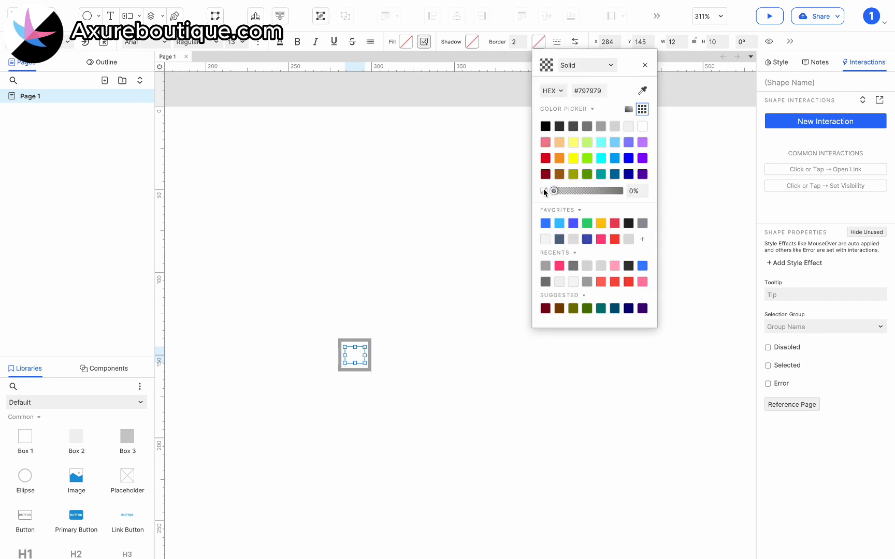
{"action": "left_click", "coordinate": [418, 294]}
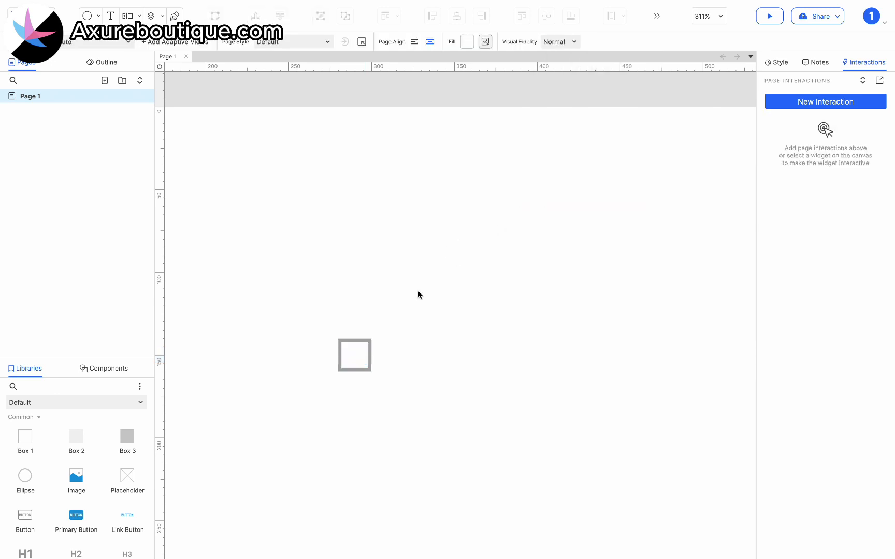
Step: Add a Selected style effect to the tick with a white line color
{"action": "left_click", "coordinate": [356, 357]}
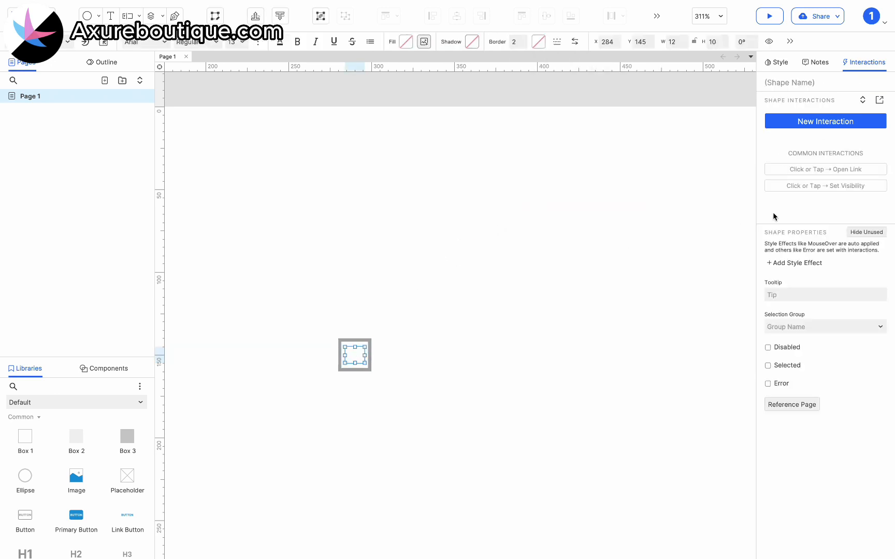
{"action": "left_click", "coordinate": [782, 262]}
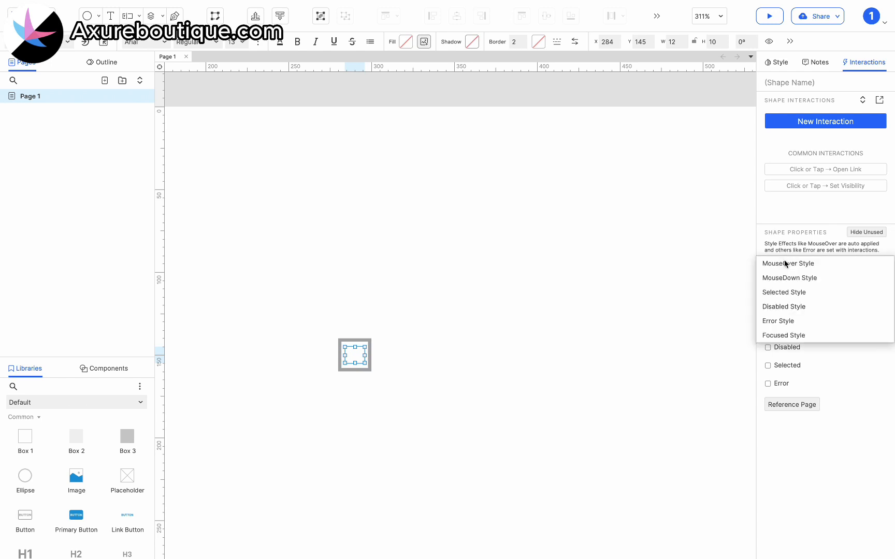
{"action": "left_click", "coordinate": [779, 292]}
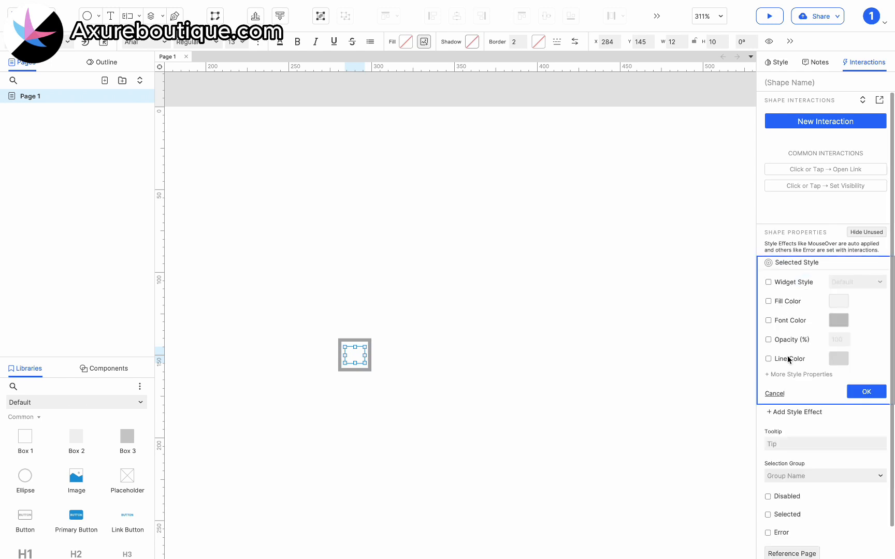
{"action": "left_click", "coordinate": [789, 360]}
{"action": "left_click", "coordinate": [838, 359]}
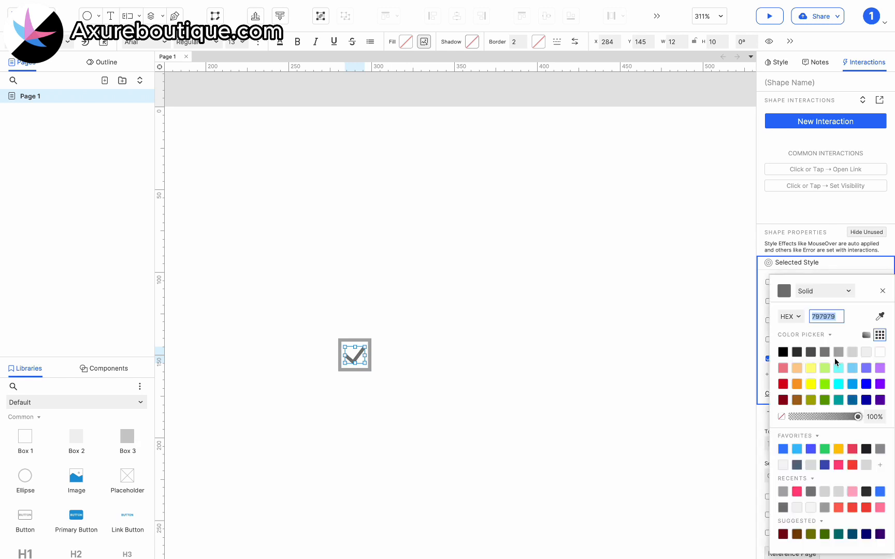
{"action": "left_click", "coordinate": [880, 352]}
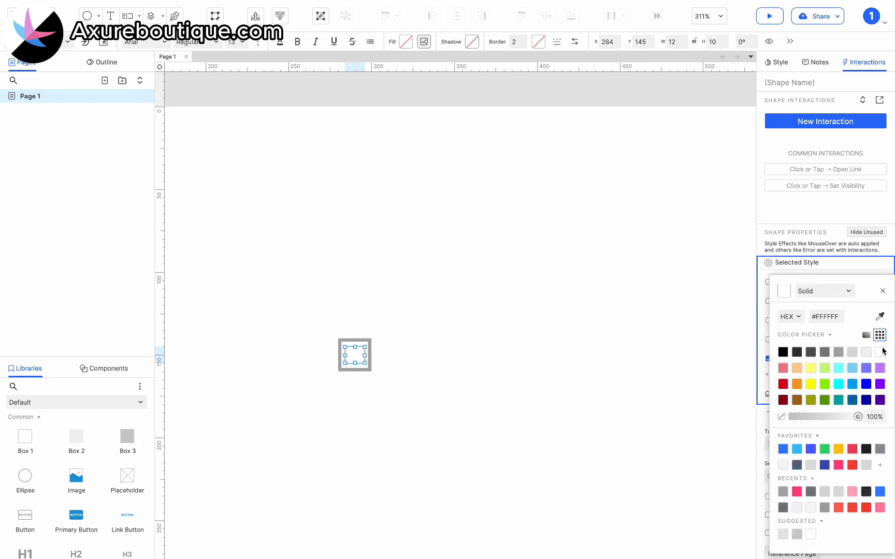
{"action": "left_click", "coordinate": [883, 291]}
{"action": "left_click", "coordinate": [858, 390]}
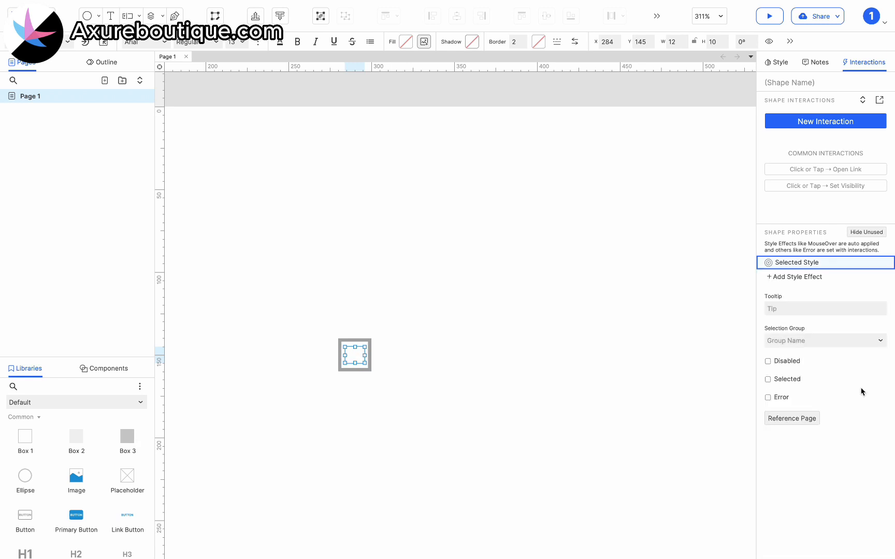
{"action": "left_click", "coordinate": [518, 357]}
Step: Place an ellipse on the page and resize it to a 40 by 40 circle
{"action": "left_click_drag", "start_coordinate": [28, 484], "coordinate": [302, 262]}
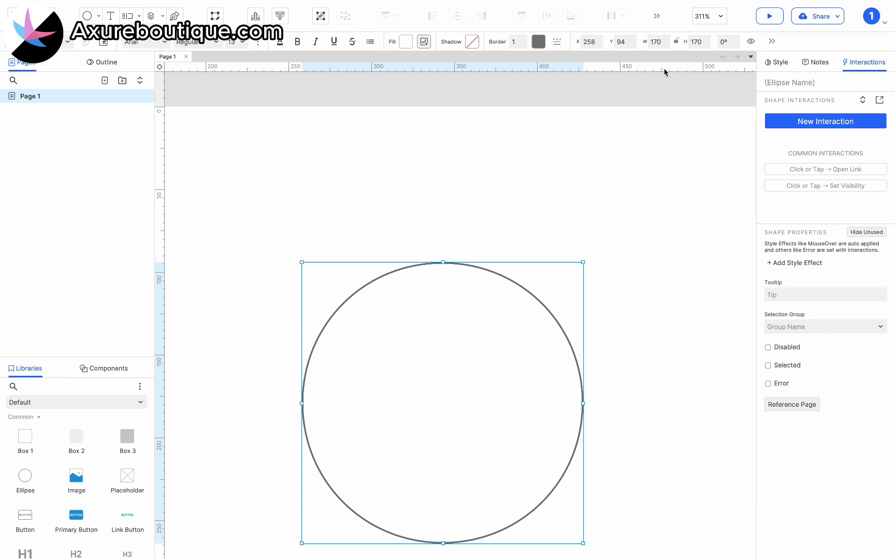
{"action": "left_click", "coordinate": [655, 42]}
{"action": "type", "text": "40"}
{"action": "key", "text": "Tab"}
{"action": "type", "text": "40"}
Step: Move the circle over the checkbox square to about x 272, y 130 and set its border thickness to 0
{"action": "left_click", "coordinate": [354, 343]}
{"action": "left_click", "coordinate": [334, 299]}
{"action": "left_click_drag", "start_coordinate": [334, 297], "coordinate": [359, 344]}
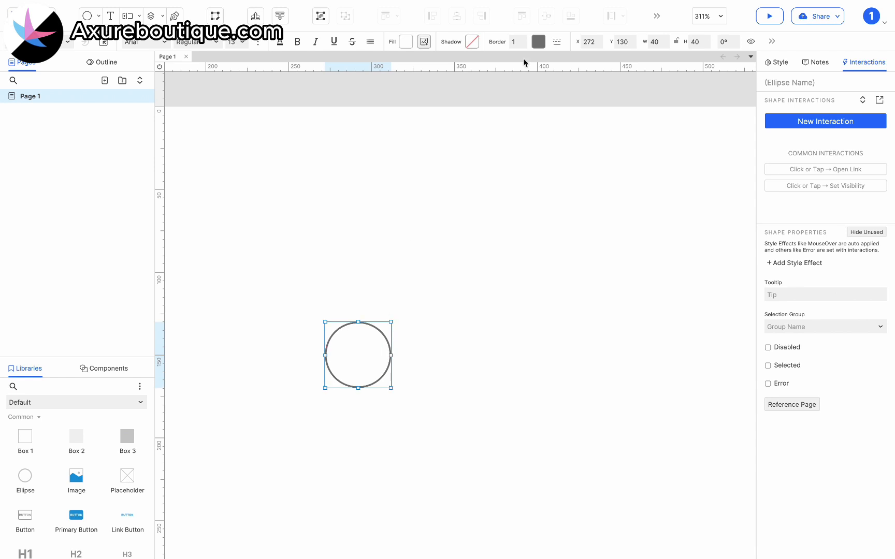
{"action": "left_click", "coordinate": [524, 45]}
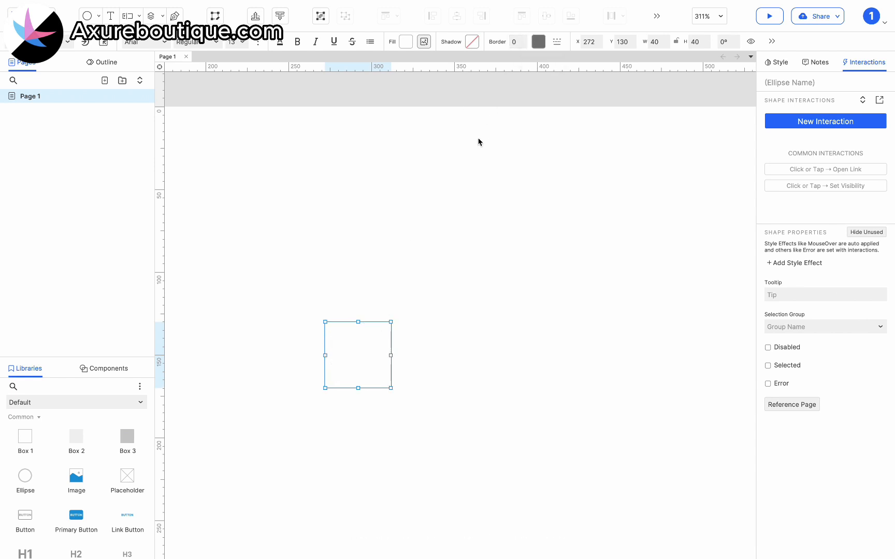
Step: Add a Selected style effect to the circle with a light pink #FFD8E4 fill color
{"action": "left_click", "coordinate": [795, 262]}
{"action": "left_click", "coordinate": [790, 293]}
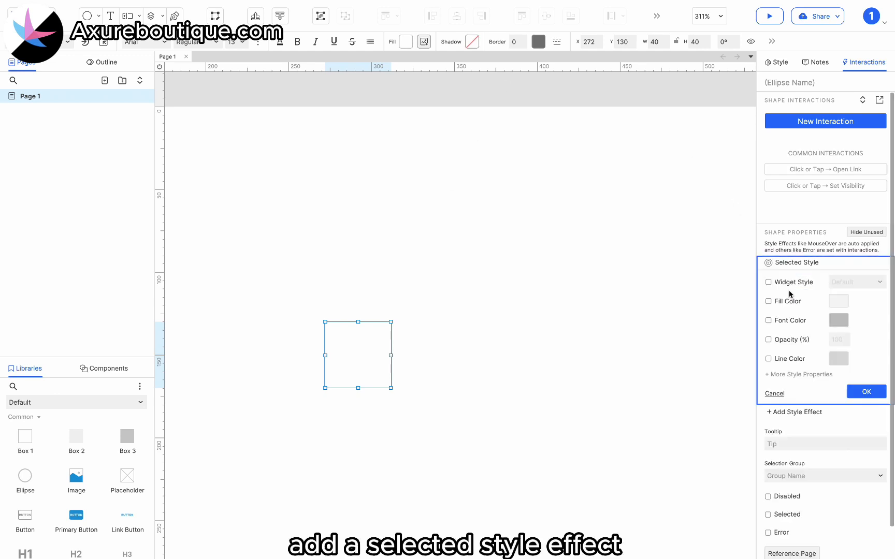
{"action": "left_click", "coordinate": [789, 302]}
{"action": "left_click", "coordinate": [836, 303]}
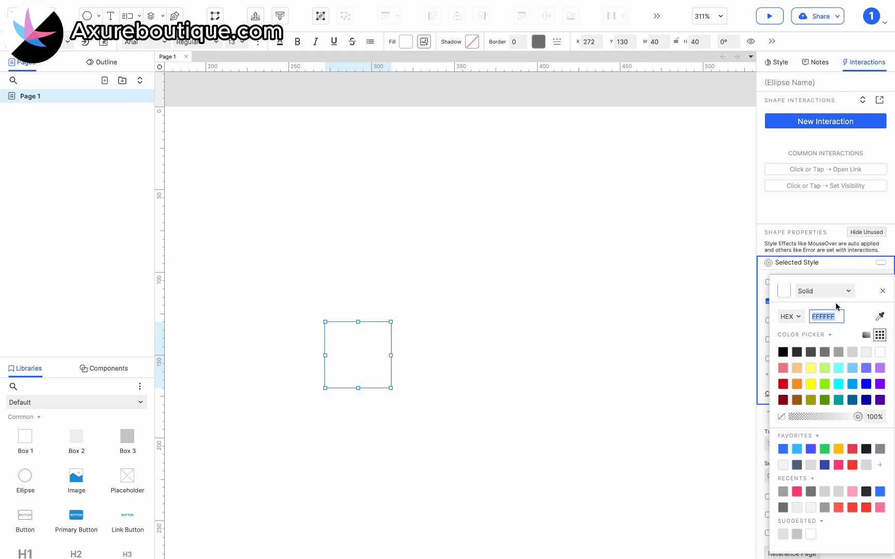
{"action": "left_click", "coordinate": [797, 492]}
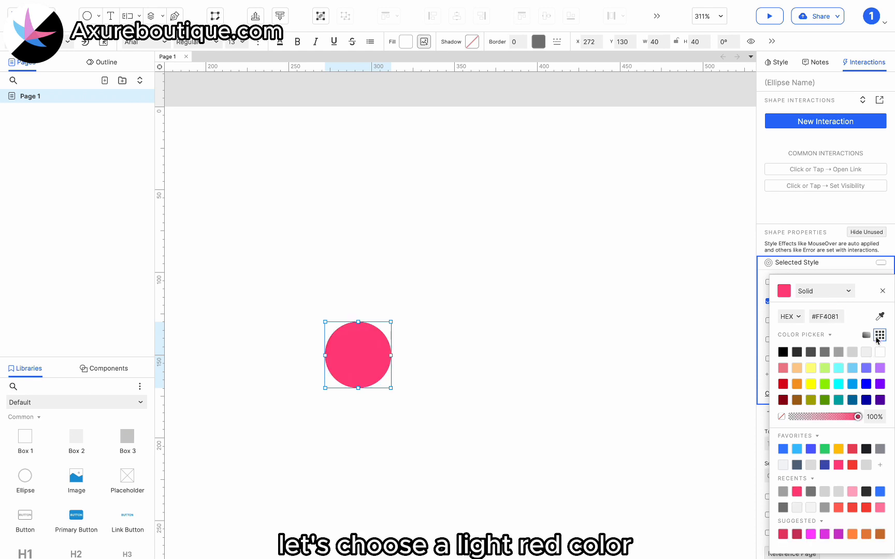
{"action": "left_click", "coordinate": [866, 335]}
{"action": "mouse_move", "coordinate": [850, 344]}
{"action": "left_mouse_down"}
{"action": "mouse_move", "coordinate": [835, 352]}
{"action": "mouse_move", "coordinate": [793, 337]}
{"action": "left_mouse_up"}
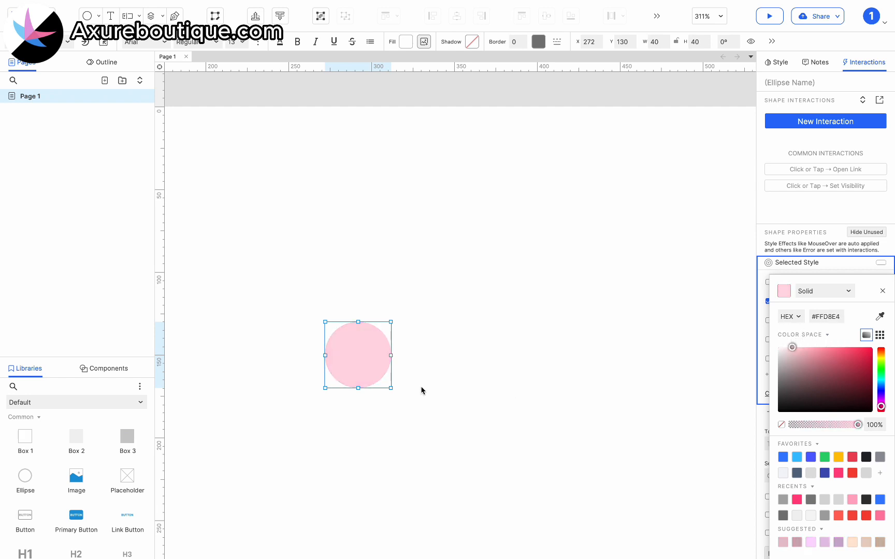
Step: Shift the circle to x 270, y 130 so it centers on the checkbox square, and send it to the back
{"action": "left_click", "coordinate": [420, 388]}
{"action": "left_click", "coordinate": [367, 360]}
{"action": "mouse_move", "coordinate": [372, 368]}
{"action": "left_mouse_down"}
{"action": "mouse_move", "coordinate": [431, 363]}
{"action": "mouse_move", "coordinate": [366, 363]}
{"action": "left_mouse_up"}
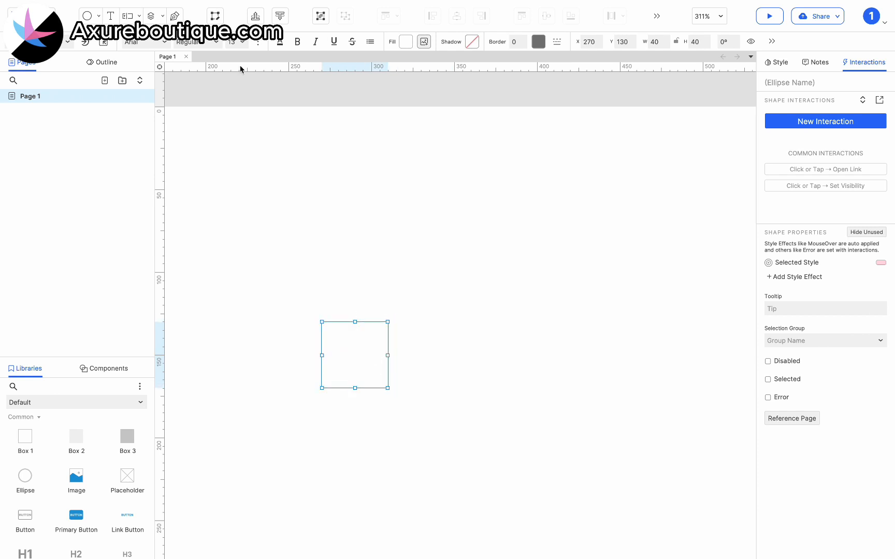
{"action": "left_click", "coordinate": [280, 16]}
{"action": "scroll", "coordinate": [337, 309], "scroll_direction": "down", "scroll_amount": 3}
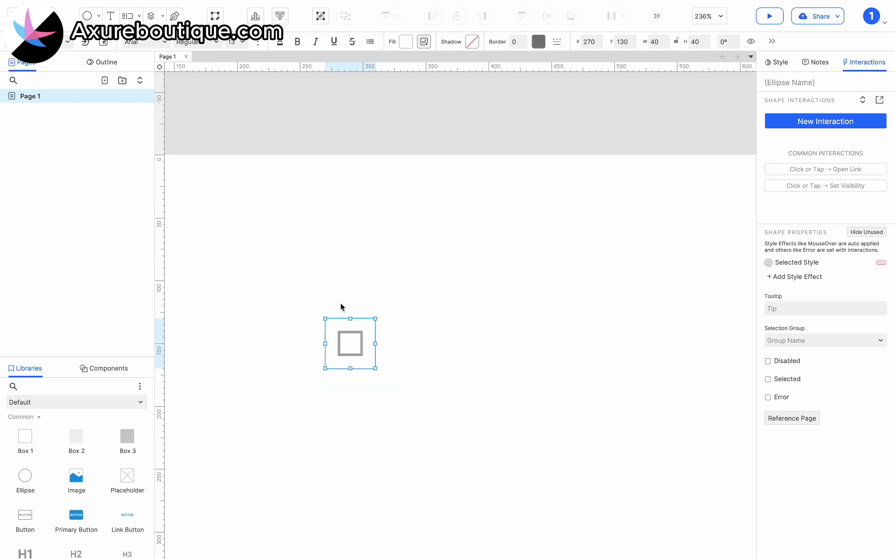
Step: Select the circle, square and tick together and group them
{"action": "left_click", "coordinate": [398, 311]}
{"action": "left_click_drag", "start_coordinate": [422, 296], "coordinate": [330, 382]}
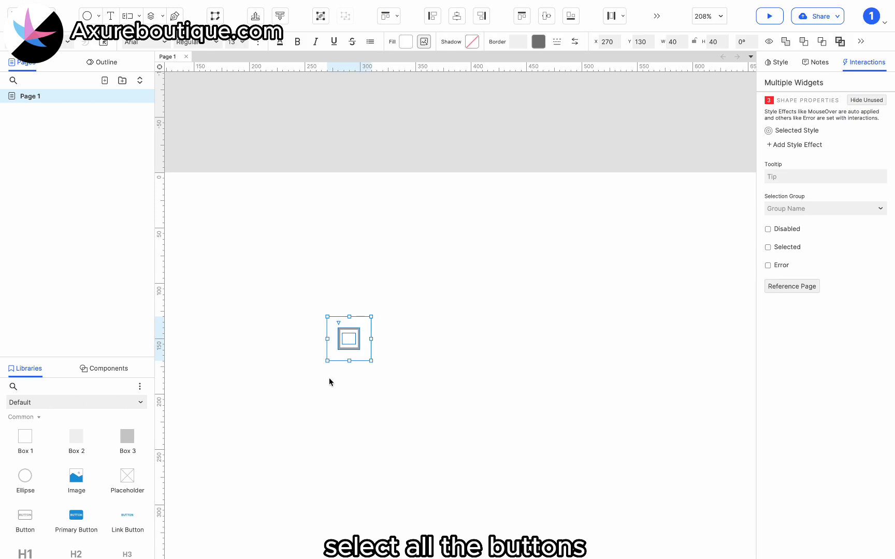
{"action": "key", "text": "ctrl+g"}
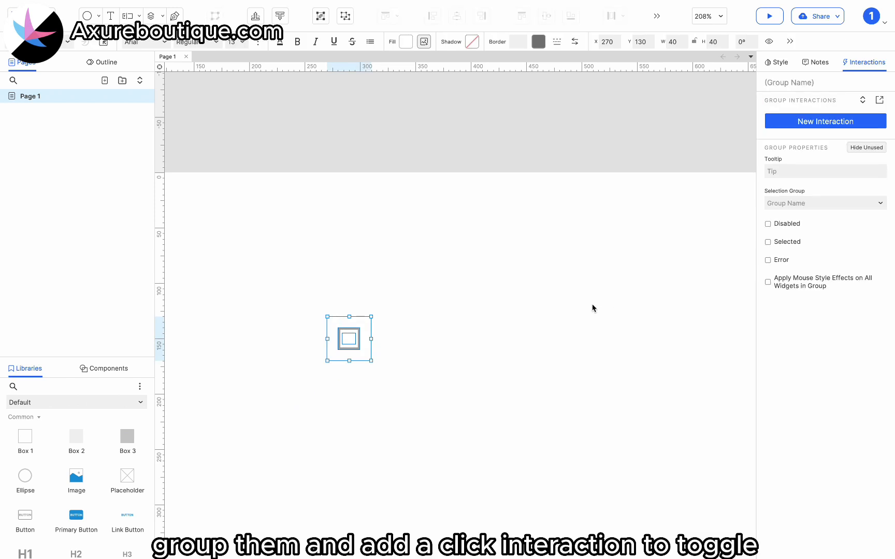
Step: Add a Click or Tap interaction to the group with Set Selected/Checked, targeting This with the value toggle
{"action": "left_click", "coordinate": [799, 122]}
{"action": "left_click", "coordinate": [793, 146]}
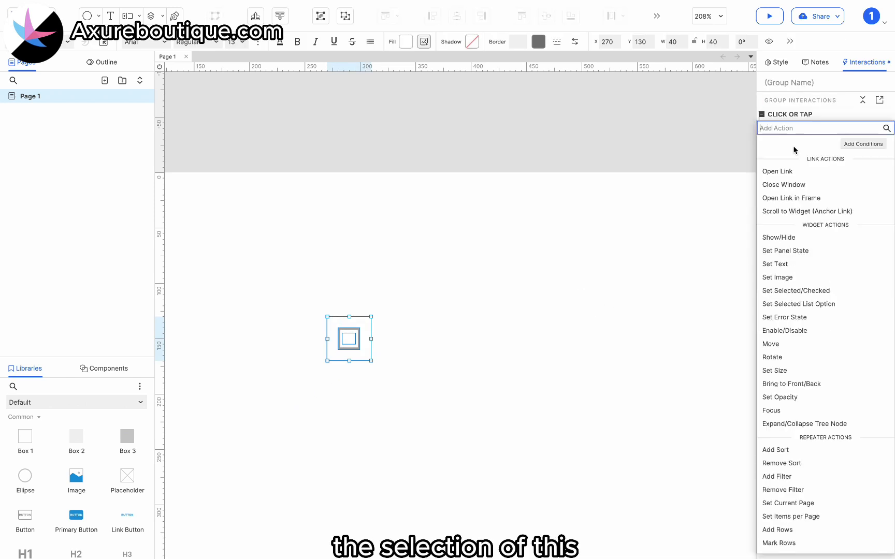
{"action": "left_click", "coordinate": [797, 291]}
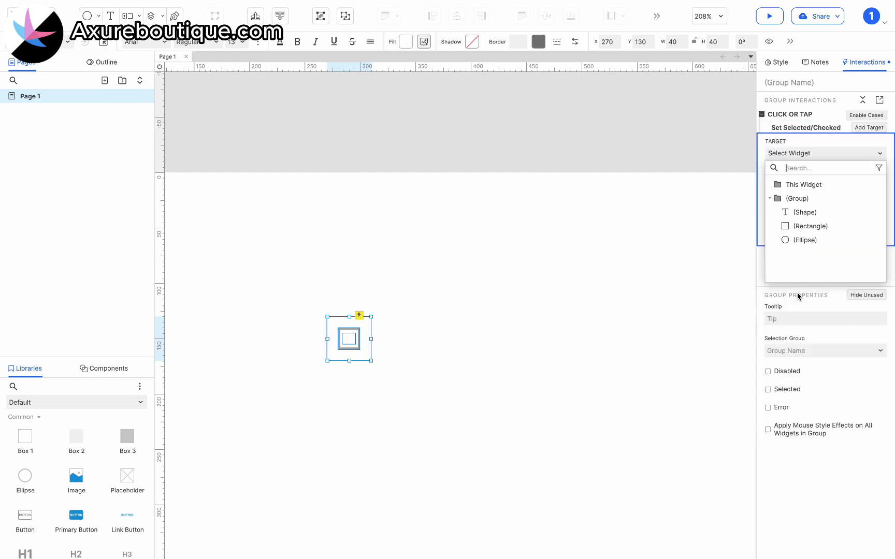
{"action": "left_click", "coordinate": [797, 185]}
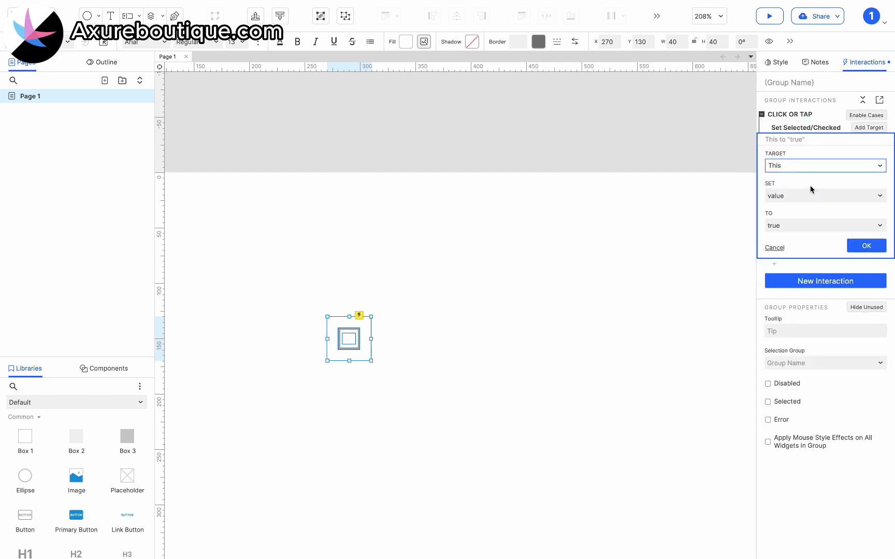
{"action": "left_click", "coordinate": [784, 228]}
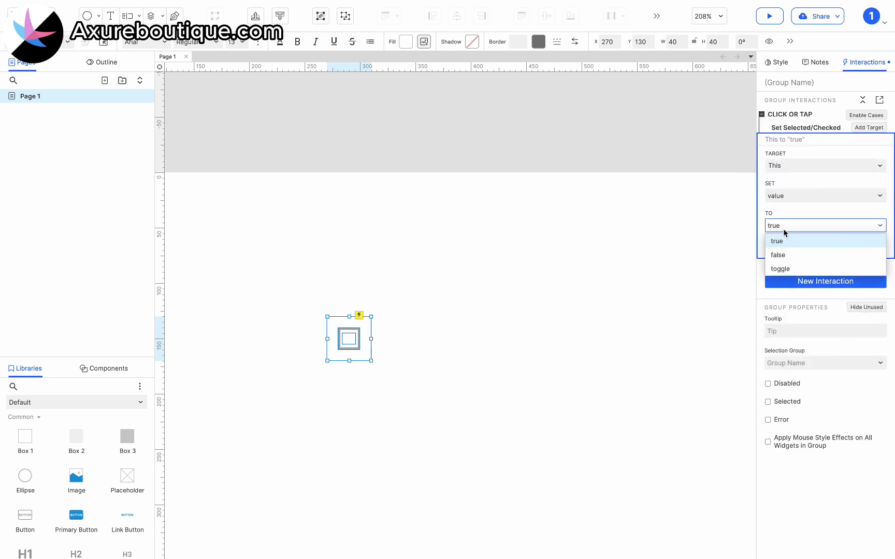
{"action": "left_click", "coordinate": [785, 266]}
{"action": "left_click", "coordinate": [861, 248]}
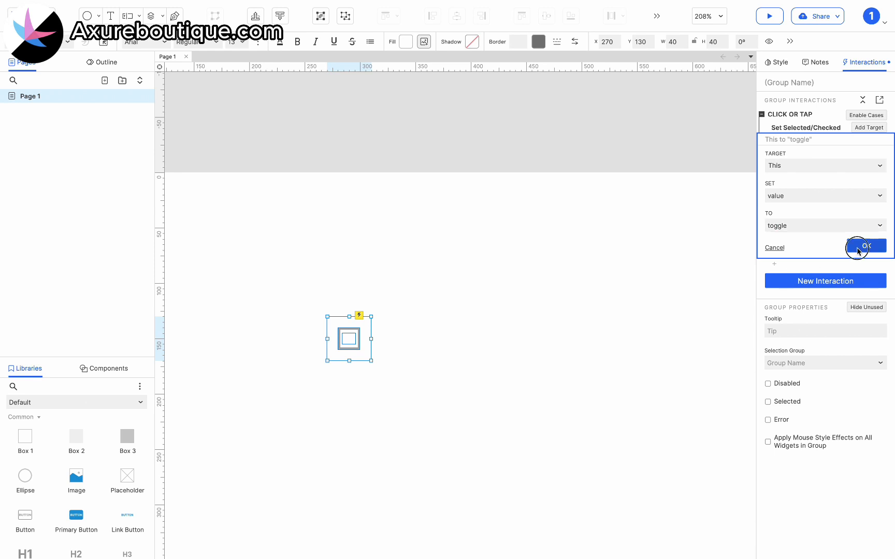
Step: Add a label inside the group beside the checkbox at about x 315, y 143, reading "Check me!"
{"action": "left_click", "coordinate": [366, 322]}
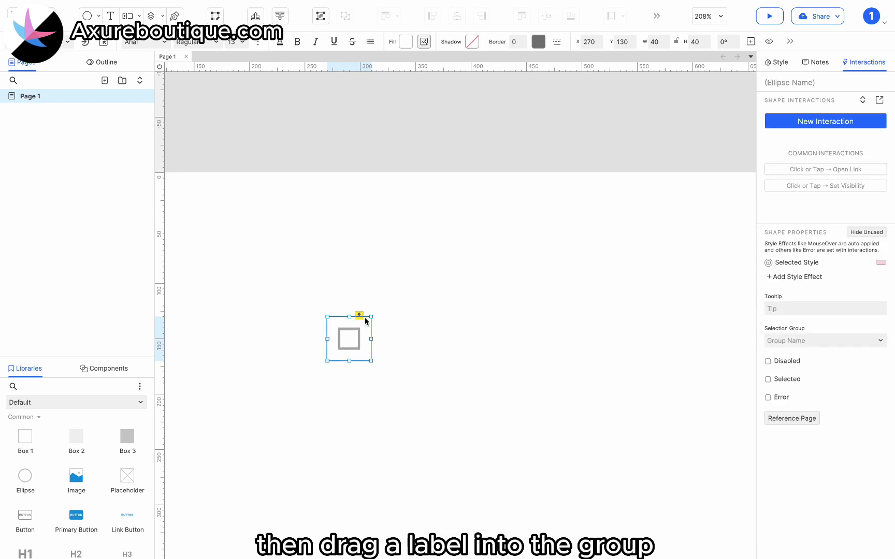
{"action": "scroll", "coordinate": [74, 450], "scroll_direction": "down", "scroll_amount": 3}
{"action": "left_click_drag", "start_coordinate": [43, 521], "coordinate": [377, 333]}
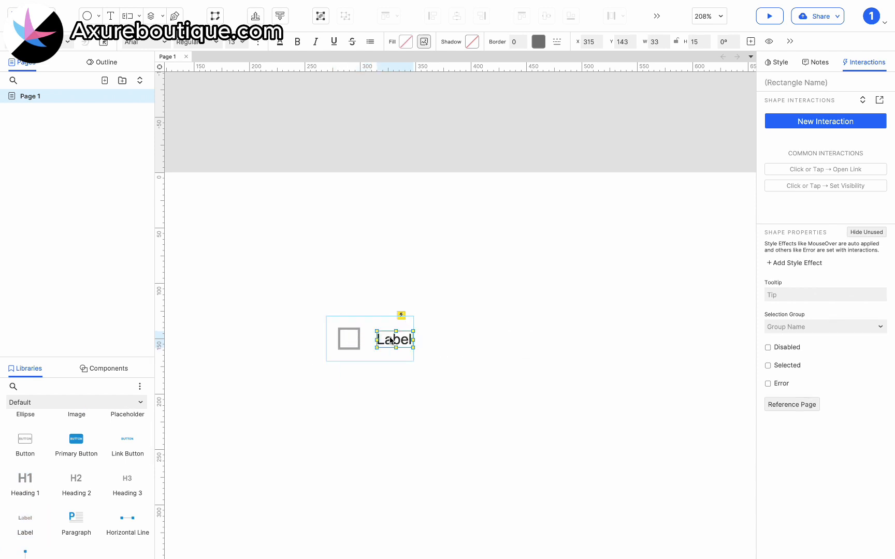
{"action": "double_click", "coordinate": [391, 341]}
{"action": "type", "text": "Check me!"}
{"action": "left_click", "coordinate": [428, 383]}
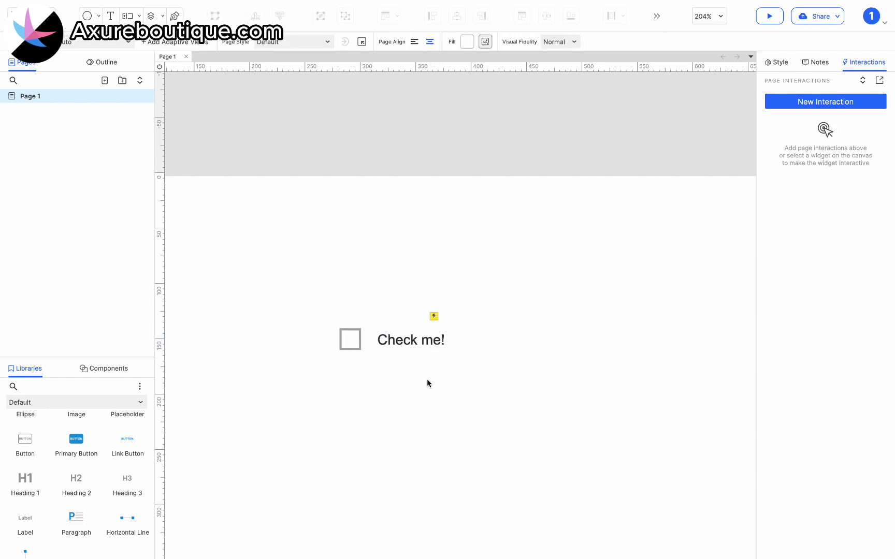
Step: Preview the prototype in the browser and toggle the checkbox several times through its label
{"action": "scroll", "coordinate": [427, 383], "scroll_direction": "down", "scroll_amount": 5}
{"action": "left_click", "coordinate": [771, 18]}
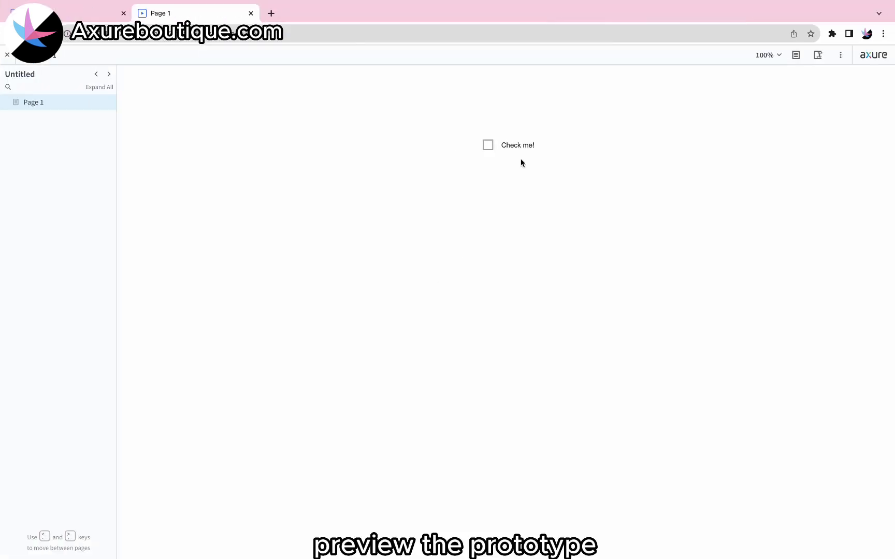
{"action": "left_click", "coordinate": [527, 148]}
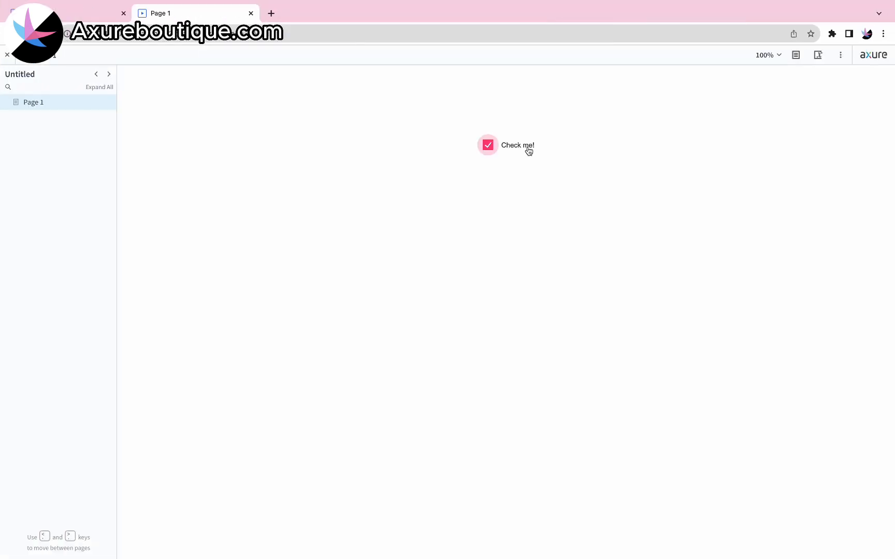
{"action": "left_click", "coordinate": [528, 147]}
{"action": "left_click", "coordinate": [528, 148]}
{"action": "left_click", "coordinate": [529, 151]}
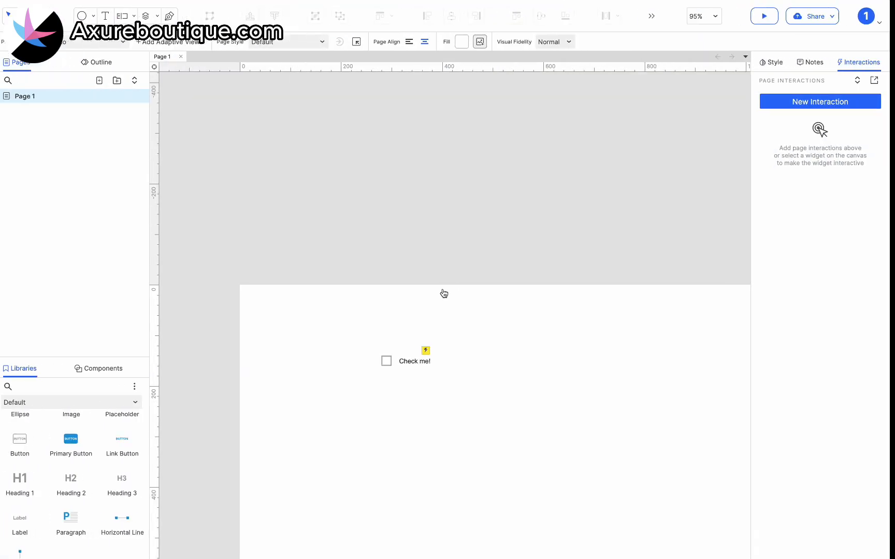
Step: Reposition the checkbox group near the page's upper edge, place a copy beside it at x 252, y 60, and set the copy to Disabled
{"action": "left_click", "coordinate": [419, 365]}
{"action": "left_click_drag", "start_coordinate": [418, 365], "coordinate": [414, 327]}
{"action": "right_click", "coordinate": [414, 327]}
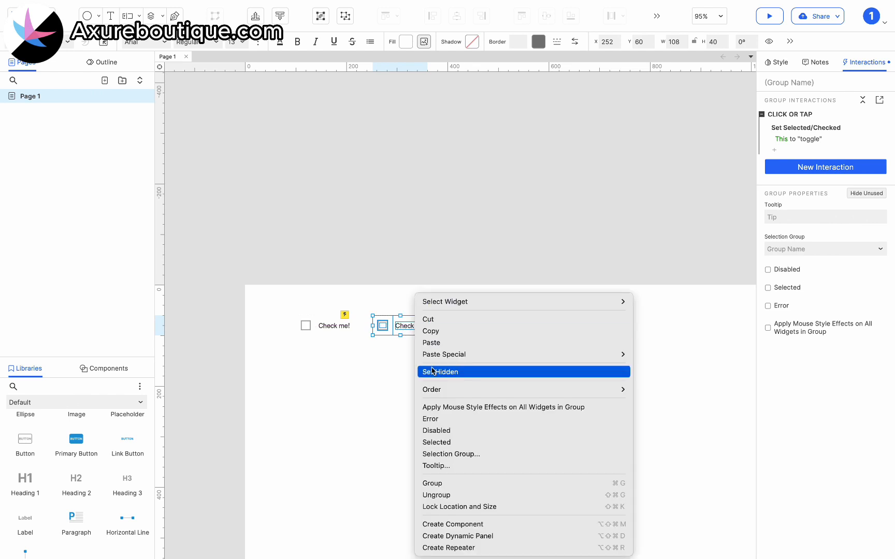
{"action": "left_click", "coordinate": [446, 434]}
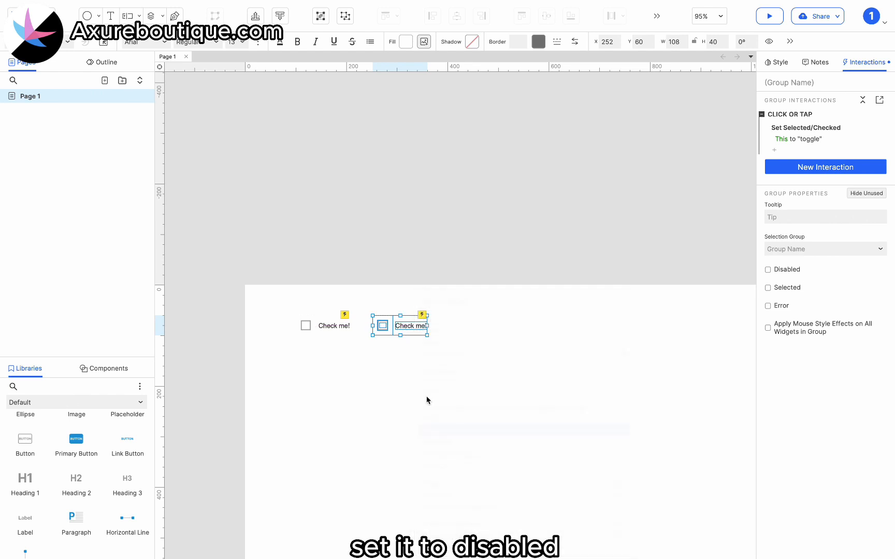
Step: Add a Disabled style effect to the copied checkbox's label with font color #AAAAAA
{"action": "left_click", "coordinate": [413, 328]}
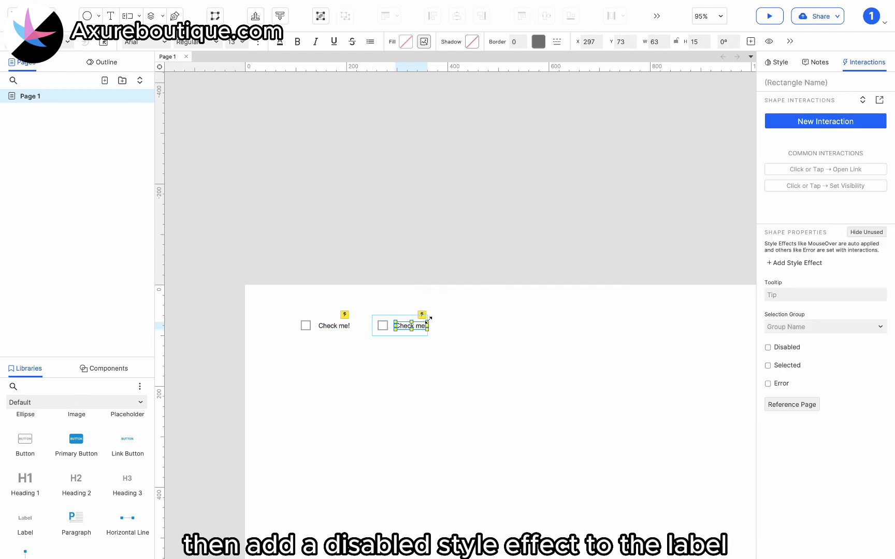
{"action": "left_click", "coordinate": [811, 265]}
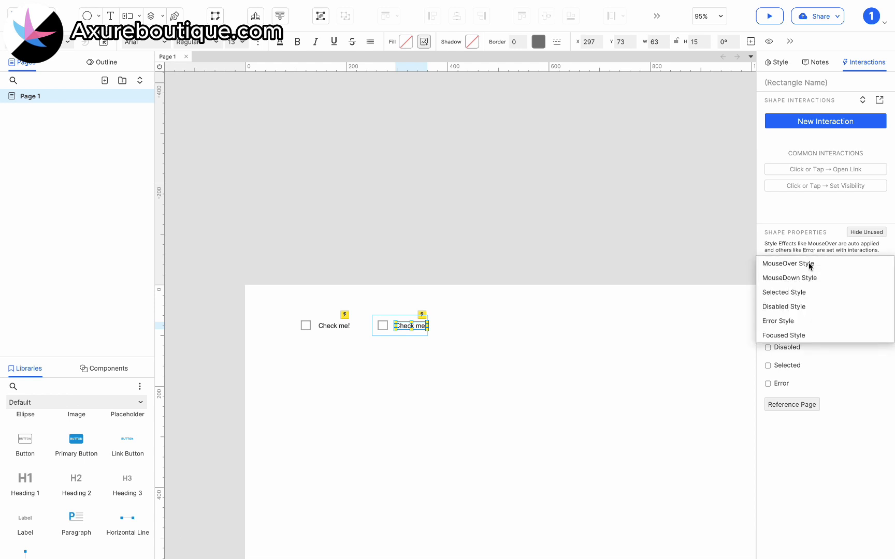
{"action": "left_click", "coordinate": [790, 307]}
{"action": "left_click", "coordinate": [836, 321]}
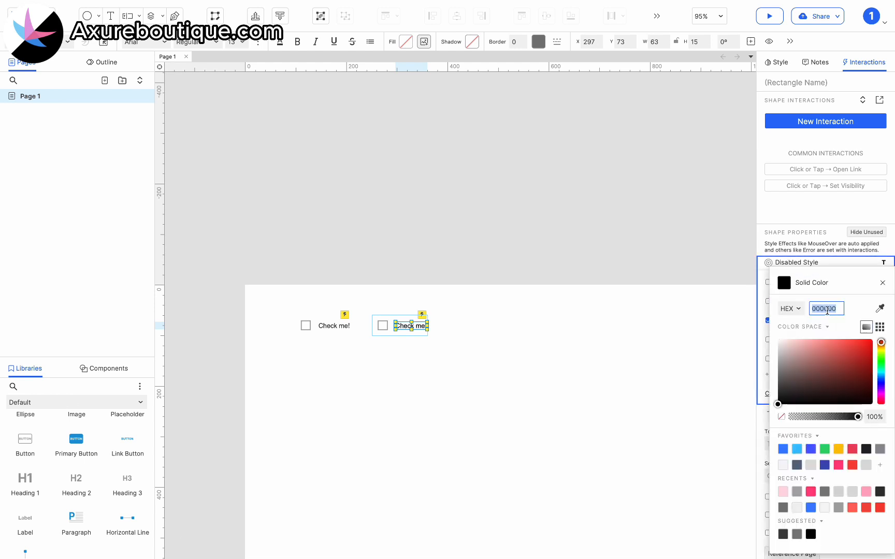
{"action": "left_click", "coordinate": [879, 327]}
{"action": "left_click", "coordinate": [837, 345]}
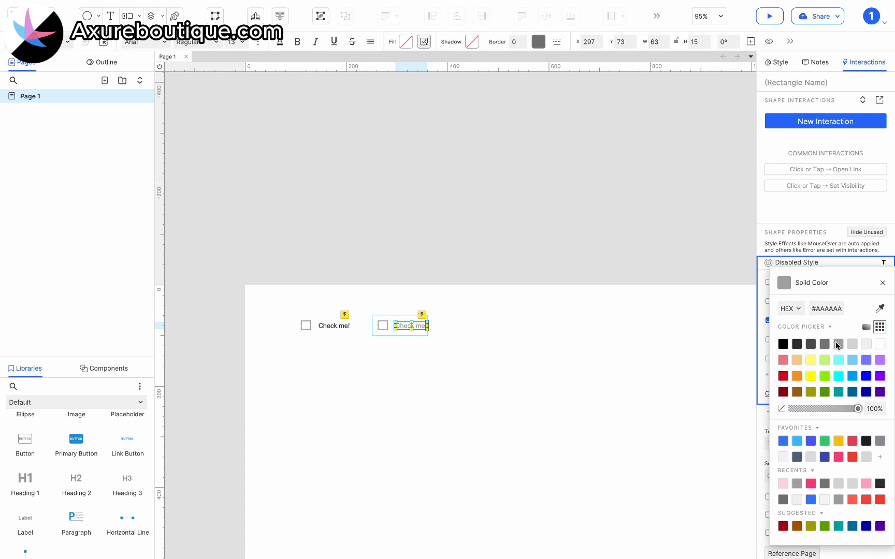
Step: Add a Disabled style effect to the copied checkbox's square with a light gray #D7D7D7 line color
{"action": "left_click", "coordinate": [380, 326]}
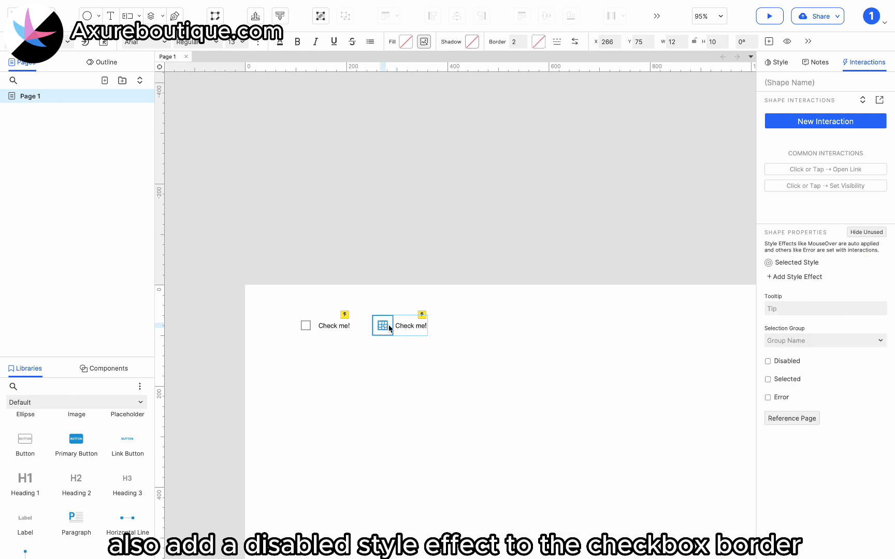
{"action": "scroll", "coordinate": [381, 324], "scroll_direction": "up", "scroll_amount": 5}
{"action": "left_click", "coordinate": [381, 313]}
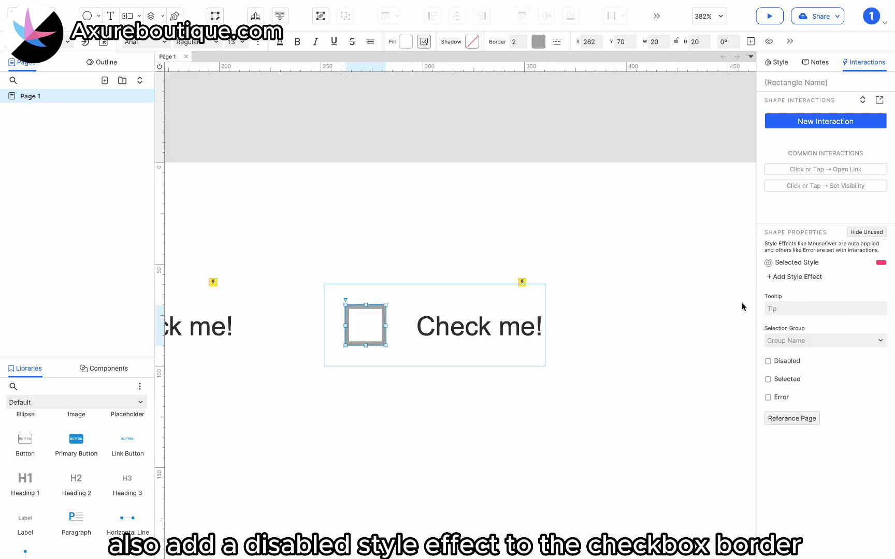
{"action": "left_click", "coordinate": [786, 277]}
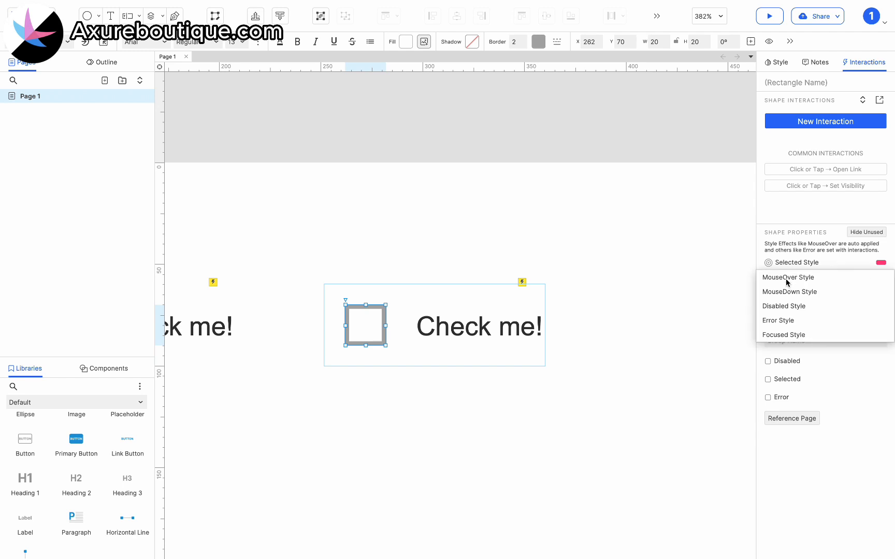
{"action": "left_click", "coordinate": [788, 305]}
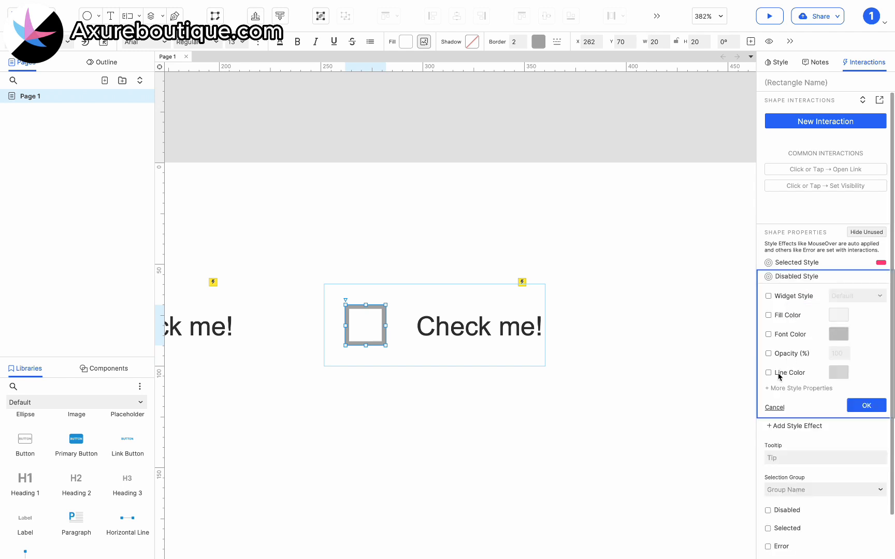
{"action": "left_click", "coordinate": [779, 377]}
{"action": "left_click", "coordinate": [838, 374]}
{"action": "left_click", "coordinate": [839, 352]}
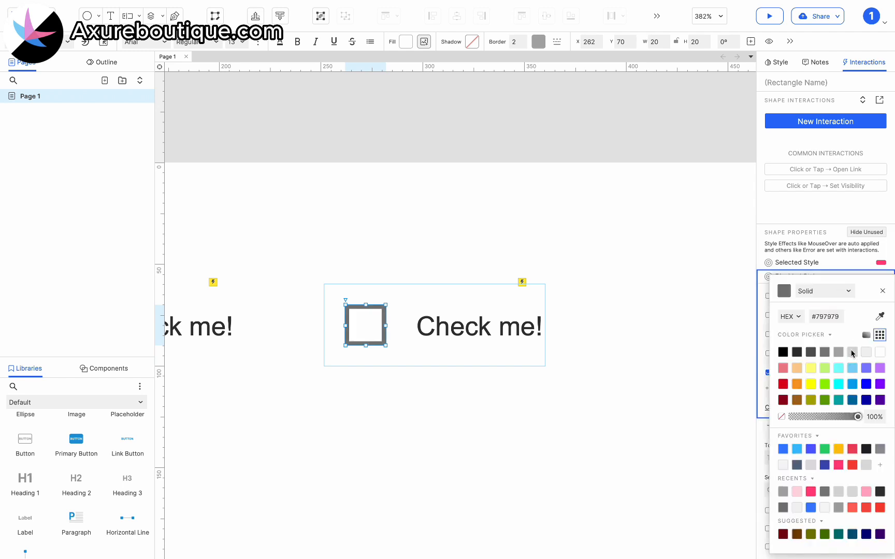
{"action": "scroll", "coordinate": [584, 339], "scroll_direction": "down", "scroll_amount": 5}
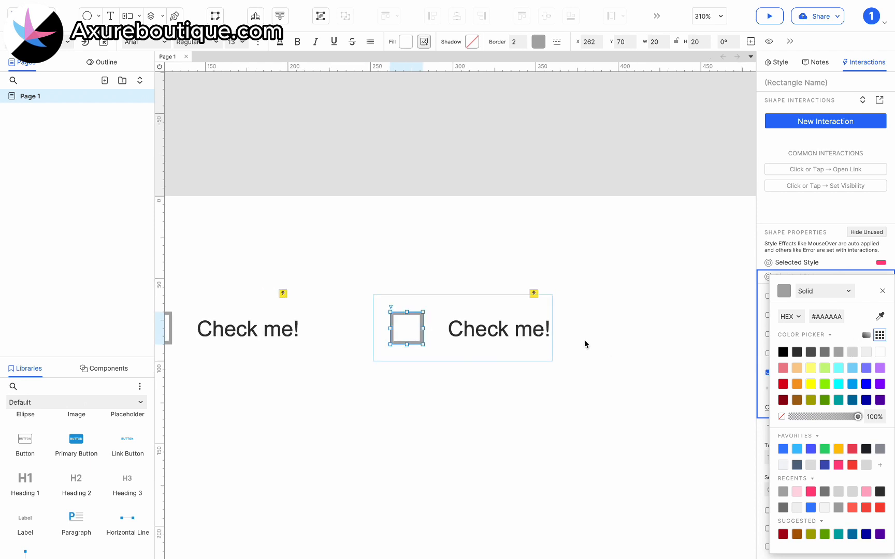
{"action": "left_click", "coordinate": [844, 299]}
{"action": "left_click", "coordinate": [838, 353]}
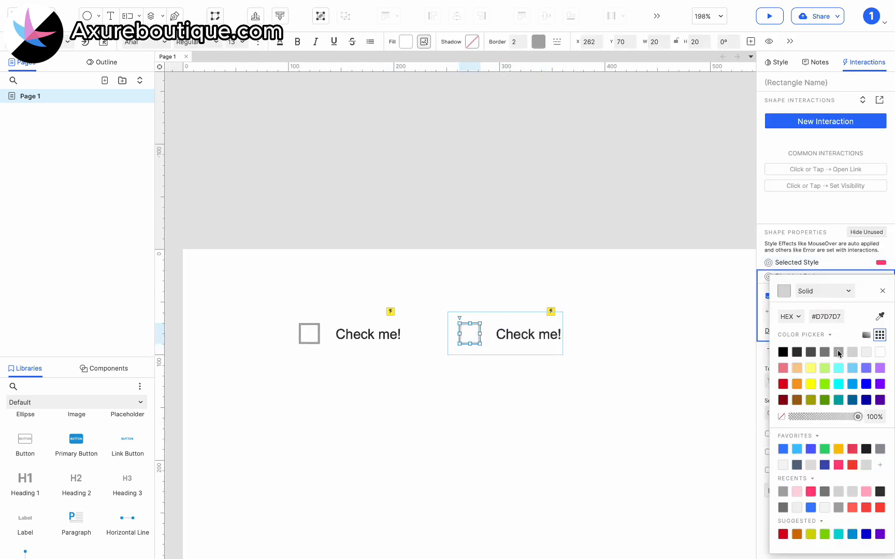
{"action": "scroll", "coordinate": [577, 401], "scroll_direction": "down", "scroll_amount": 4}
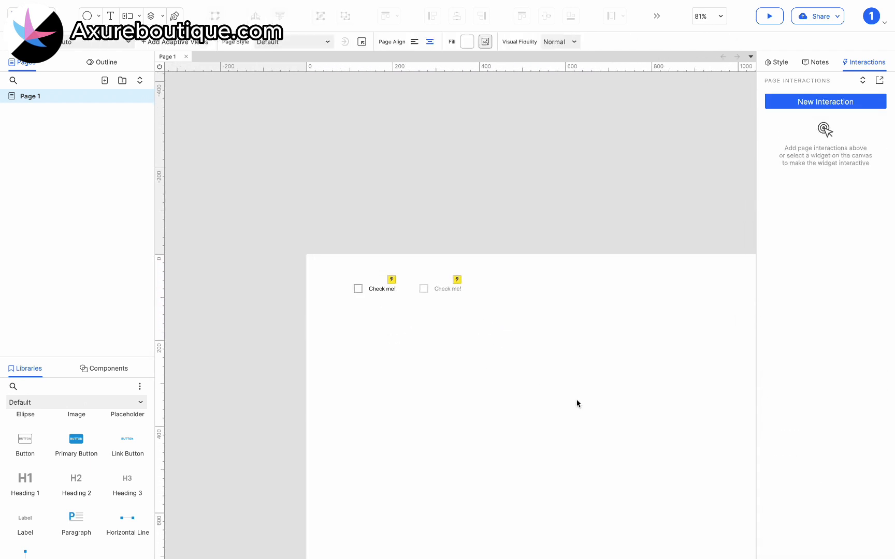
Step: Place a copy of the enabled checkbox group directly below the original, with its label at about x 145, y 159
{"action": "scroll", "coordinate": [395, 329], "scroll_direction": "up", "scroll_amount": 3}
{"action": "scroll", "coordinate": [394, 327], "scroll_direction": "up", "scroll_amount": 1}
{"action": "left_click", "coordinate": [339, 264]}
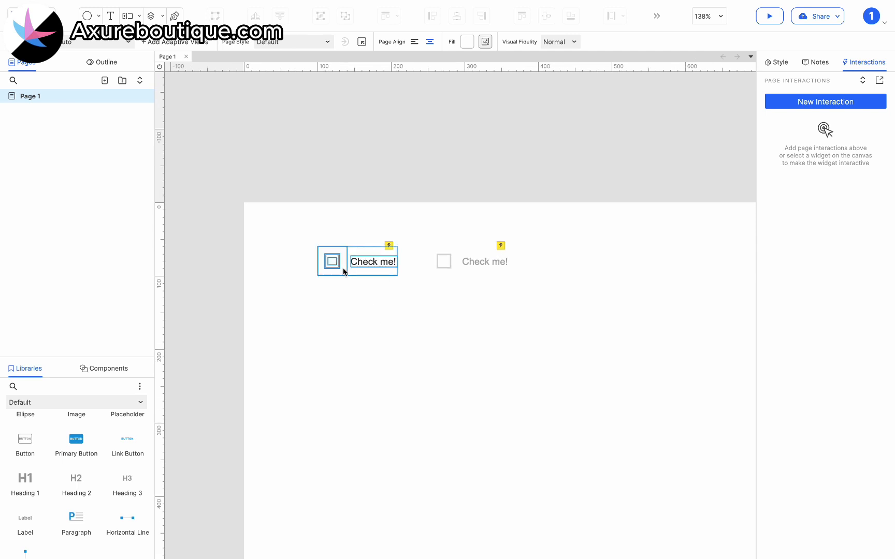
{"action": "left_click_drag", "start_coordinate": [334, 260], "coordinate": [334, 324]}
Step: Change the label text of the lower checkbox copy to Primary
{"action": "left_click", "coordinate": [371, 326]}
{"action": "double_click", "coordinate": [371, 326]}
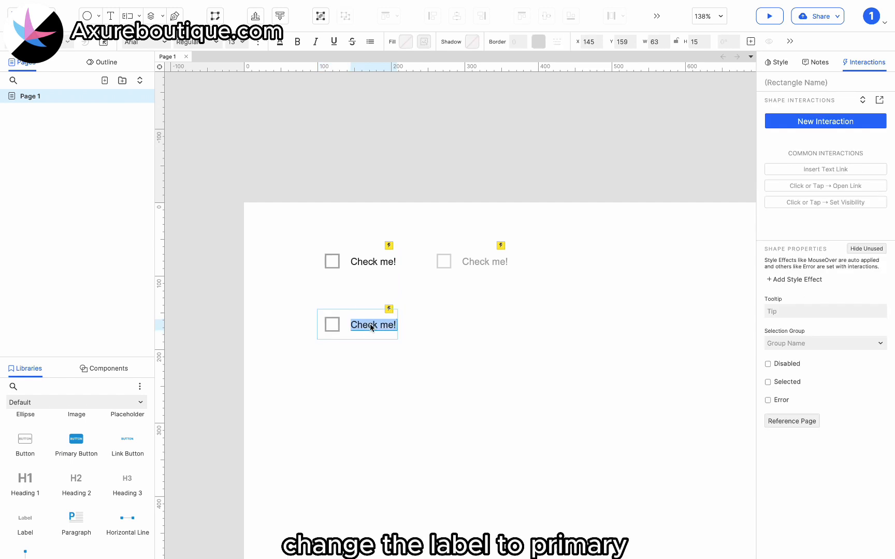
{"action": "type", "text": "Primary"}
Step: Set the fill color in the Primary checkbox square's Selected style to blue #4050B5
{"action": "left_click", "coordinate": [338, 324]}
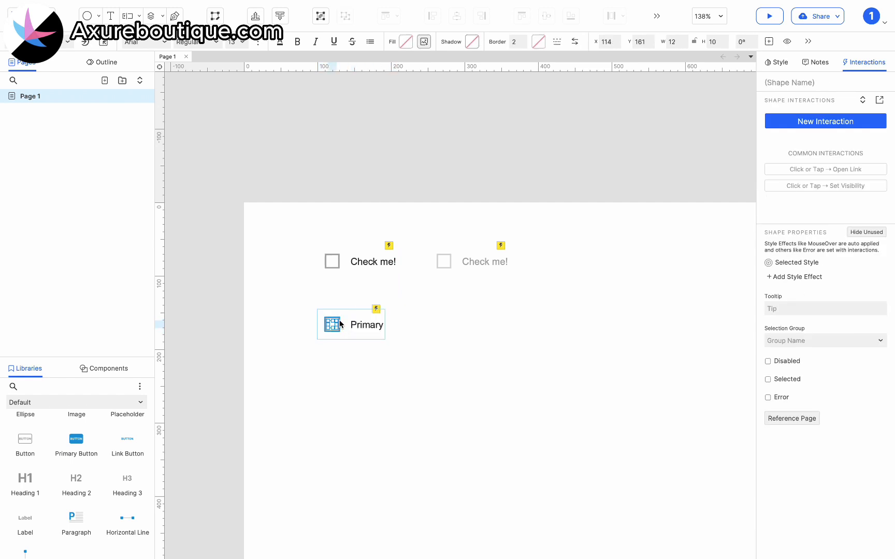
{"action": "scroll", "coordinate": [336, 322], "scroll_direction": "up", "scroll_amount": 3}
{"action": "left_click", "coordinate": [333, 320]}
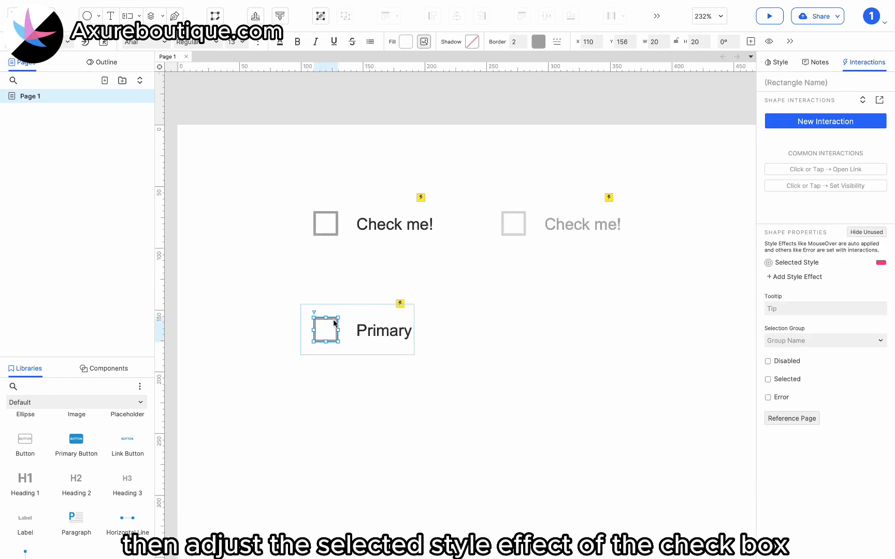
{"action": "left_click", "coordinate": [777, 264]}
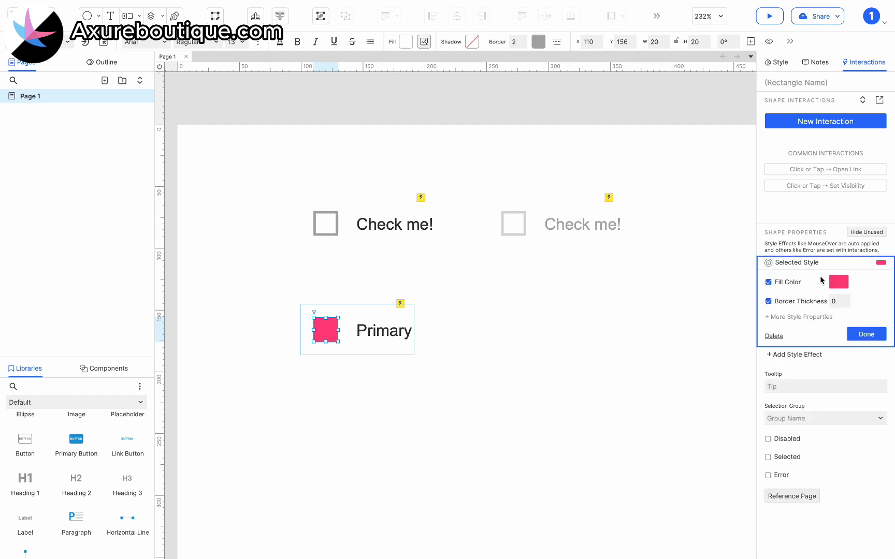
{"action": "left_click", "coordinate": [841, 283]}
{"action": "left_click", "coordinate": [824, 464]}
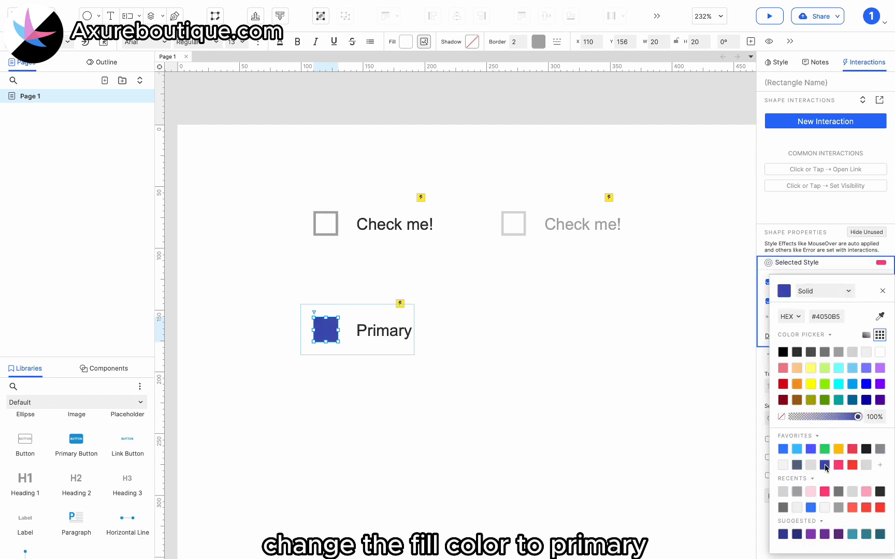
Step: Set the fill color in the Selected style of the Primary checkbox's background ellipse to light blue #D8DCFD
{"action": "left_click", "coordinate": [348, 321]}
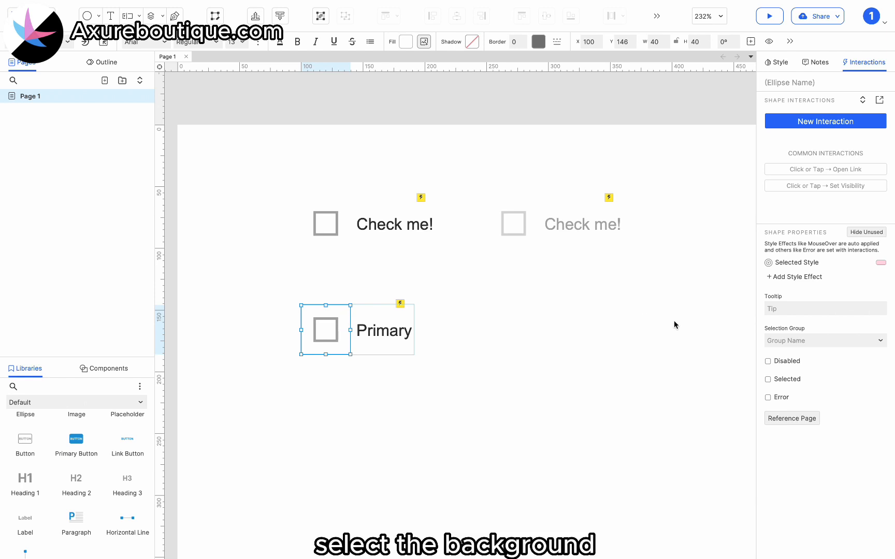
{"action": "left_click", "coordinate": [821, 263]}
{"action": "left_click", "coordinate": [838, 281]}
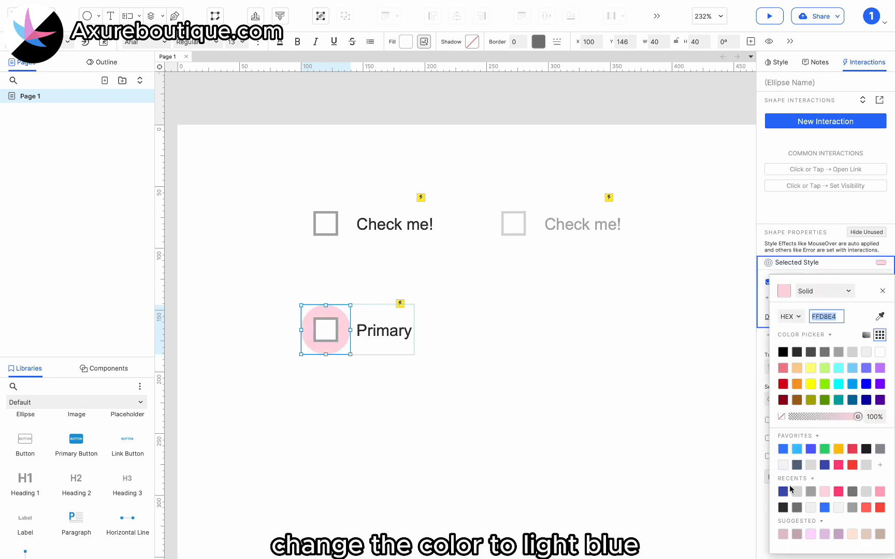
{"action": "left_click", "coordinate": [824, 465]}
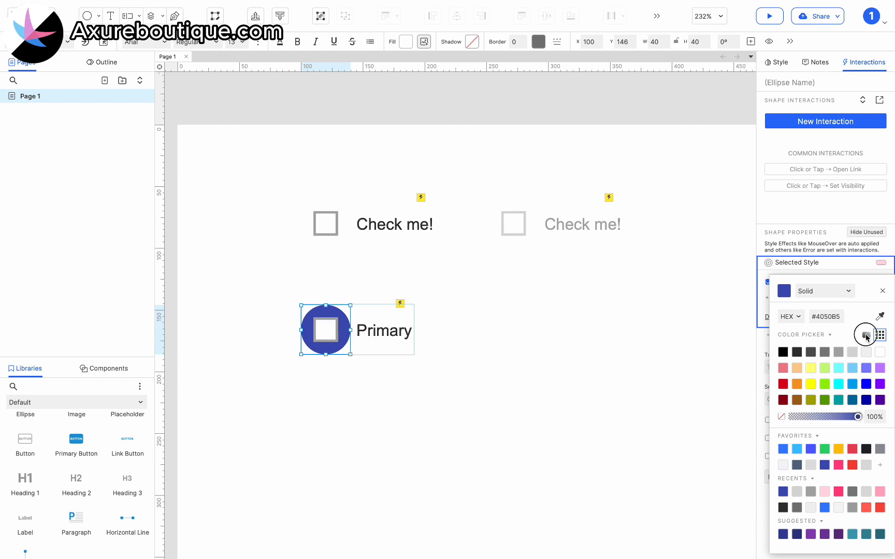
{"action": "left_click", "coordinate": [866, 335]}
{"action": "left_click", "coordinate": [839, 366]}
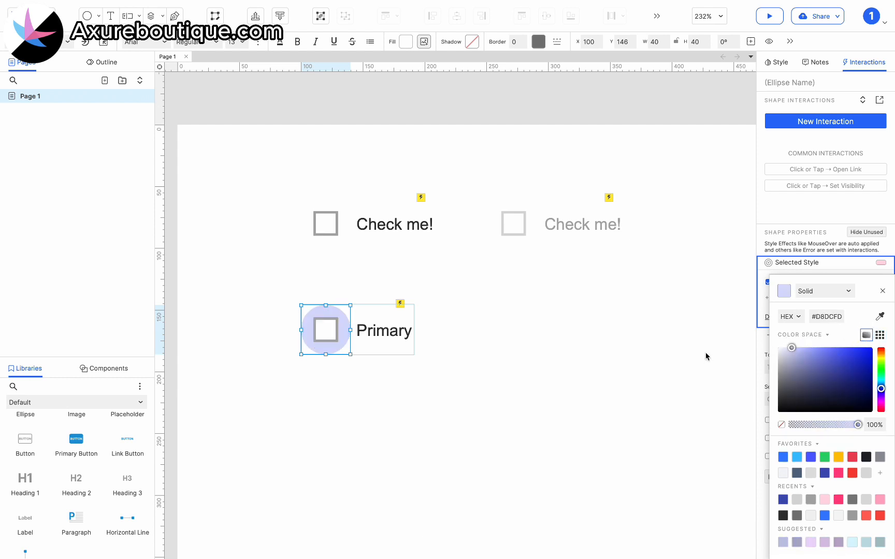
{"action": "left_click", "coordinate": [531, 350]}
Step: Place a copy of the enabled "Check me!" checkbox group below the Primary one at x 100, y 194
{"action": "left_click", "coordinate": [344, 348]}
{"action": "left_click", "coordinate": [326, 224]}
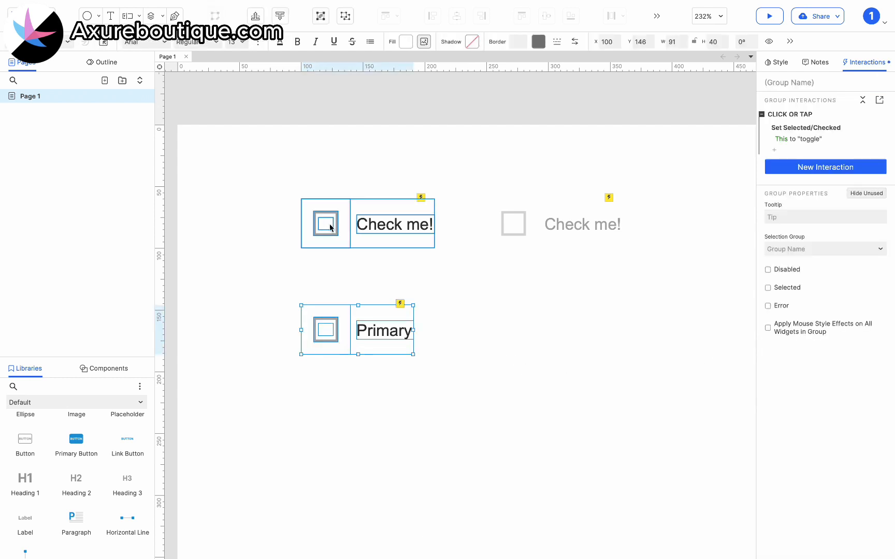
{"action": "left_click_drag", "start_coordinate": [326, 223], "coordinate": [325, 385]}
{"action": "key", "text": "Up"}
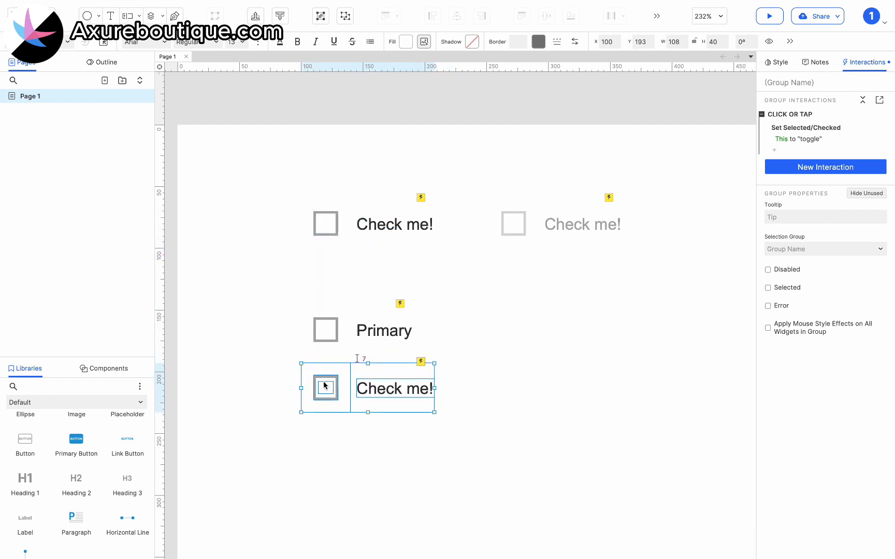
{"action": "key", "text": "Down"}
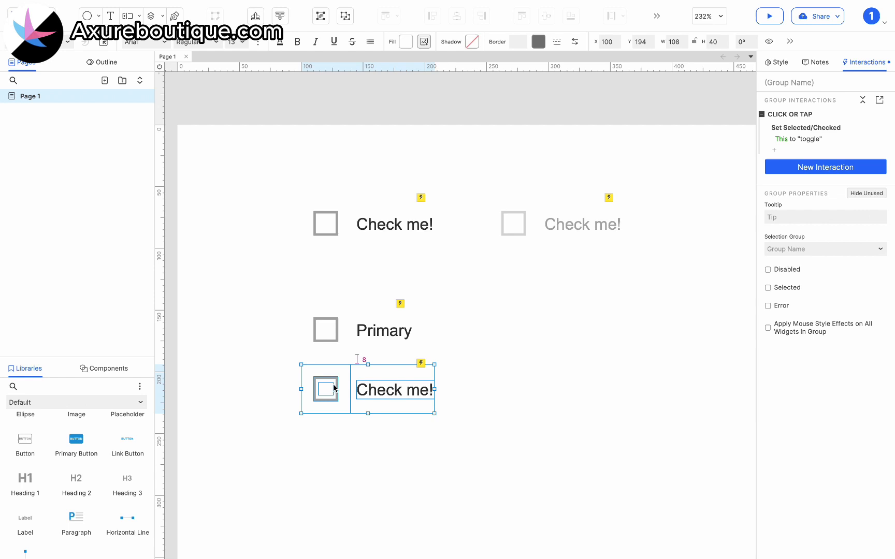
Step: Change the label text of the checkbox copy below Primary to Accent
{"action": "double_click", "coordinate": [371, 395]}
{"action": "type", "text": "Accent"}
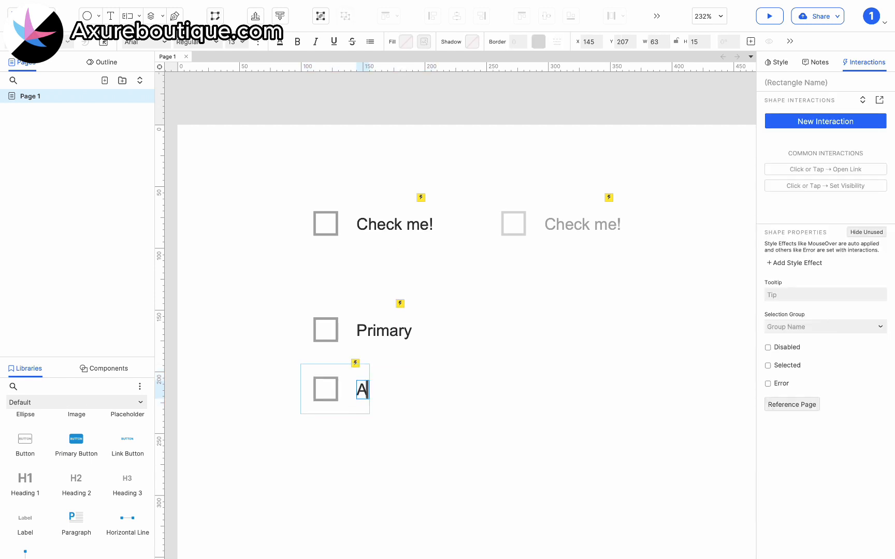
{"action": "left_click", "coordinate": [399, 434]}
Step: Duplicate the Accent checkbox group, place the copy below it at x 100, y 242, and change its label to Warn
{"action": "left_click", "coordinate": [339, 396]}
{"action": "key", "text": "super+d"}
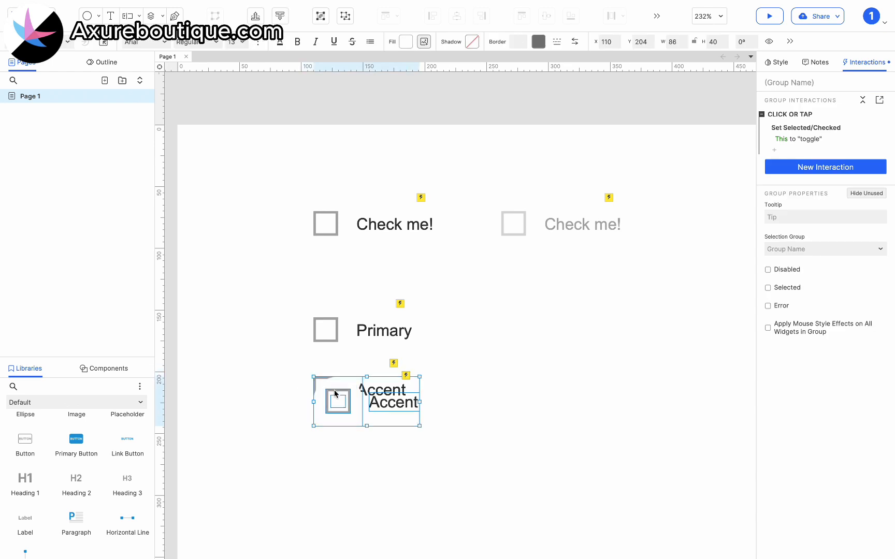
{"action": "left_click_drag", "start_coordinate": [336, 394], "coordinate": [324, 442]}
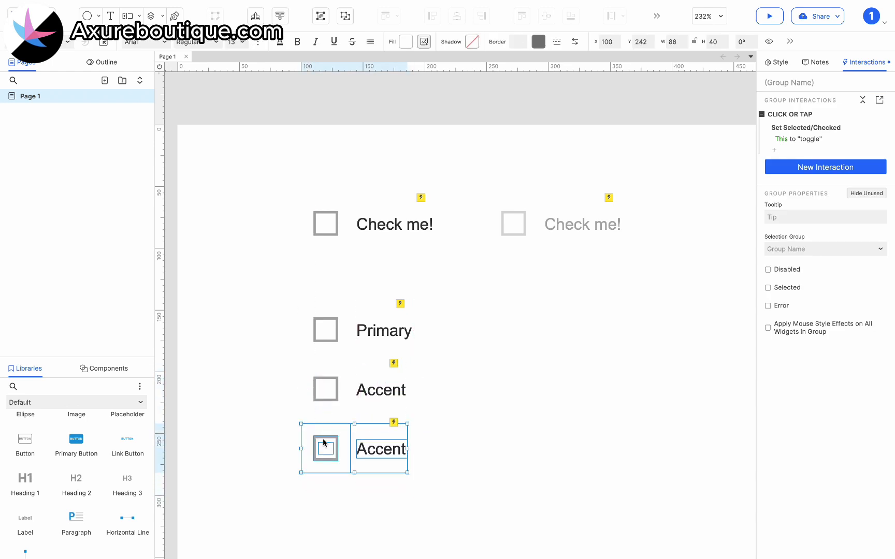
{"action": "double_click", "coordinate": [375, 449]}
{"action": "type", "text": "Warn"}
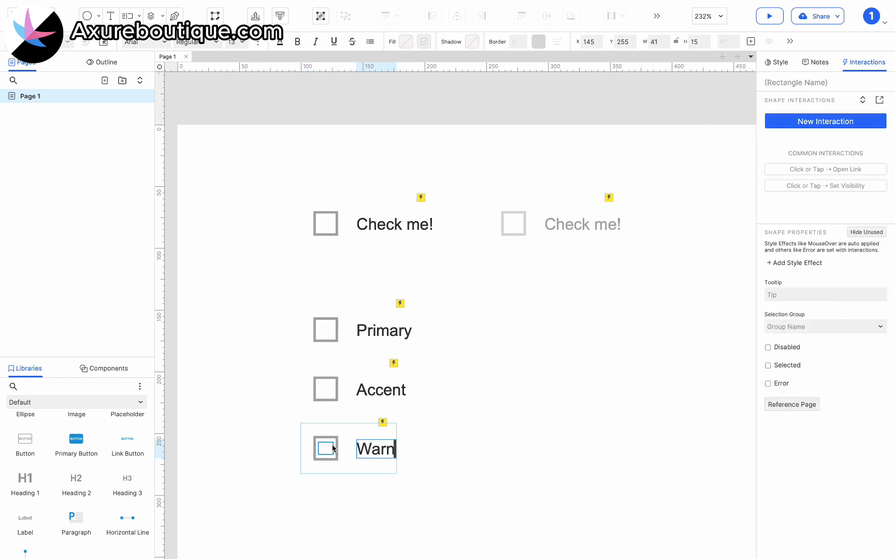
Step: Set the fill color in the Warn checkbox square's Selected style to red #F44336
{"action": "left_click", "coordinate": [337, 443]}
{"action": "left_click", "coordinate": [785, 262]}
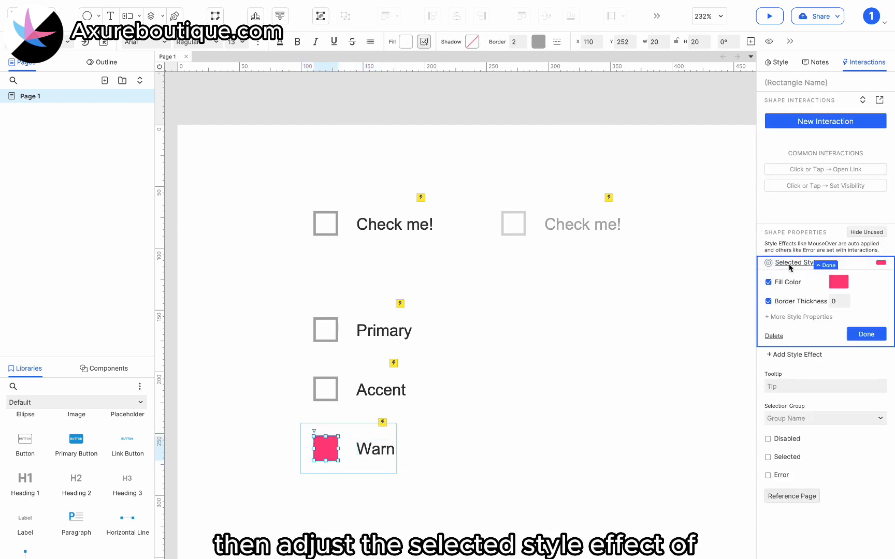
{"action": "left_click", "coordinate": [844, 285]}
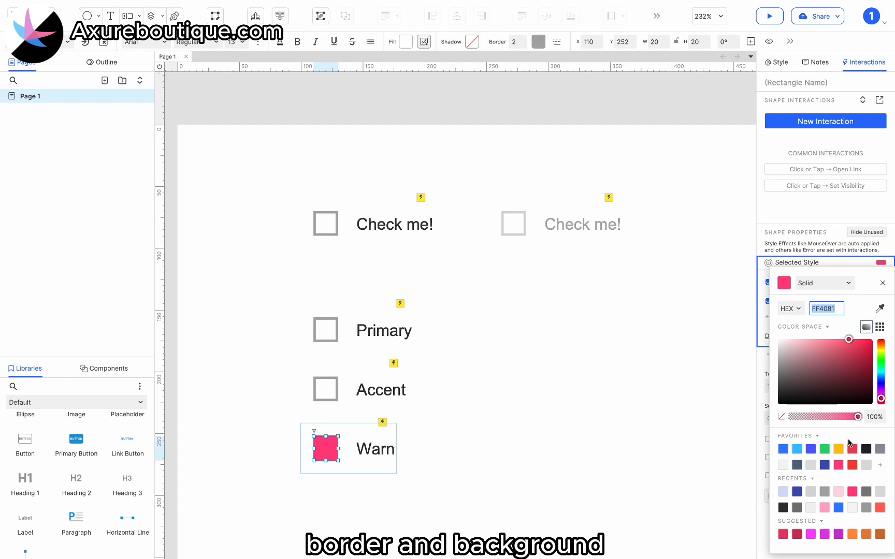
{"action": "left_click", "coordinate": [852, 465]}
Step: Set the fill color in the Selected style of the Warn checkbox's background ellipse to a light red, about #FFC4C0
{"action": "left_click", "coordinate": [341, 433]}
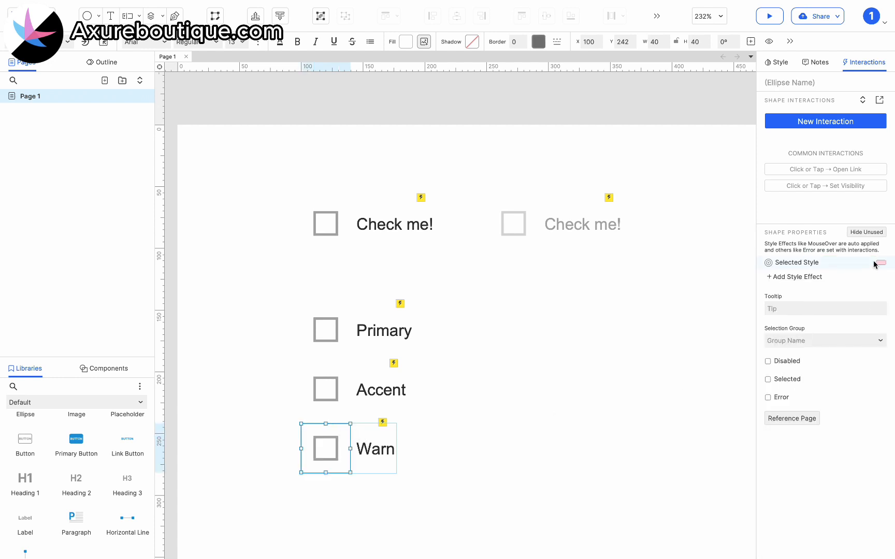
{"action": "left_click", "coordinate": [809, 264]}
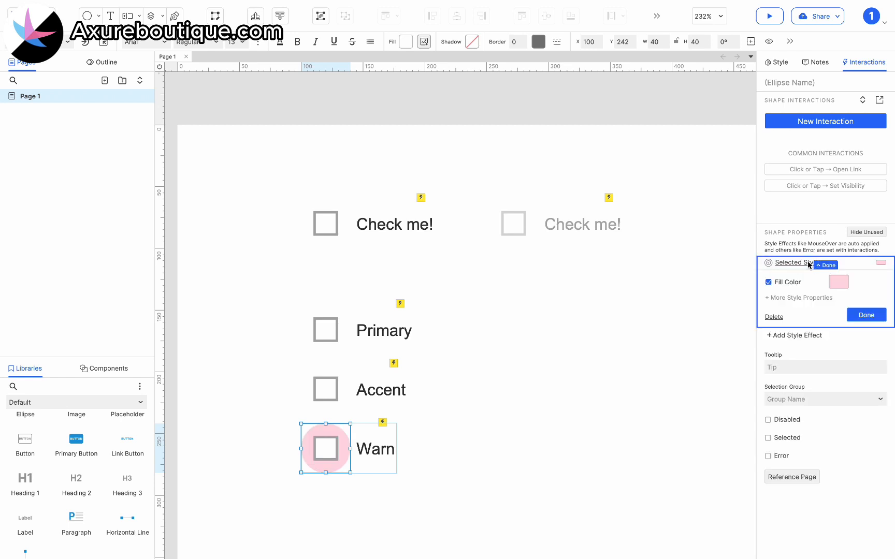
{"action": "left_click", "coordinate": [838, 283]}
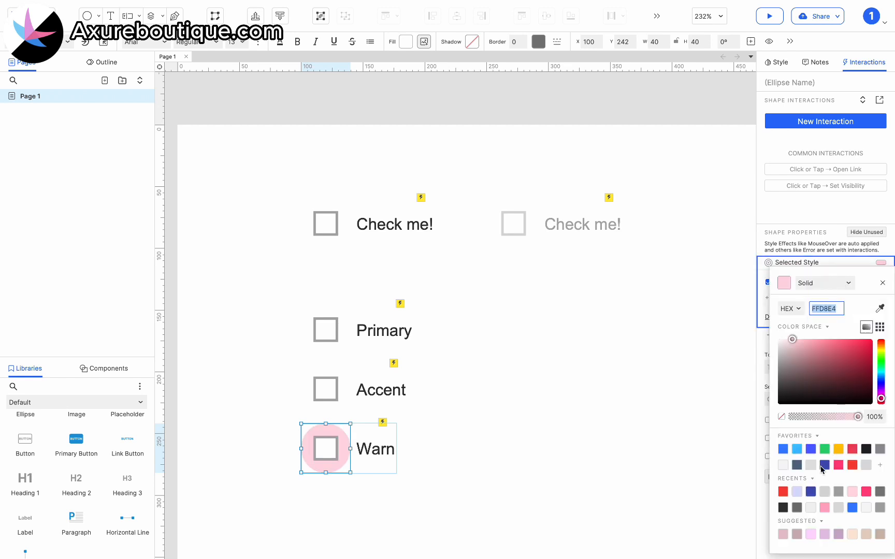
{"action": "left_click", "coordinate": [787, 490]}
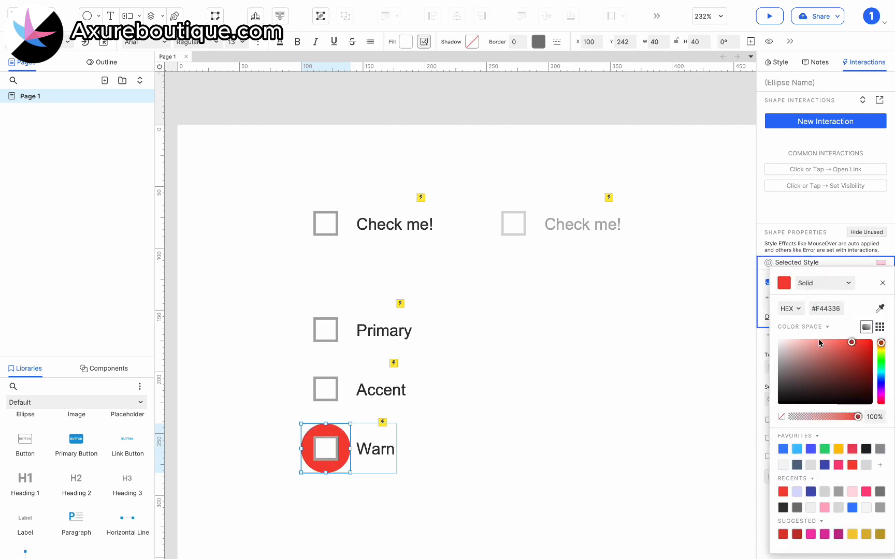
{"action": "left_click", "coordinate": [802, 340]}
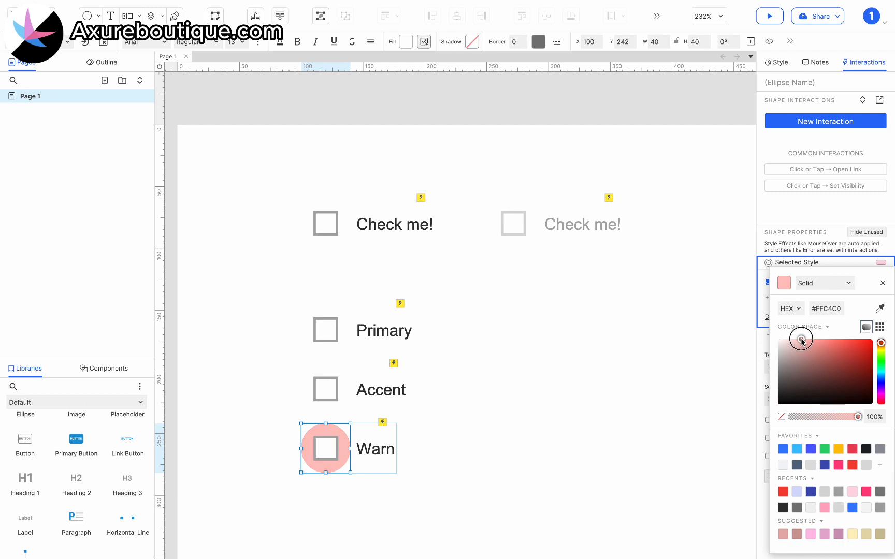
{"action": "left_click", "coordinate": [613, 402]}
Step: Preview the prototype in the browser and toggle the Check me!, Primary, Accent and Warn checkboxes to test their selected states
{"action": "scroll", "coordinate": [613, 398], "scroll_direction": "down", "scroll_amount": 2}
{"action": "scroll", "coordinate": [616, 402], "scroll_direction": "down", "scroll_amount": 3}
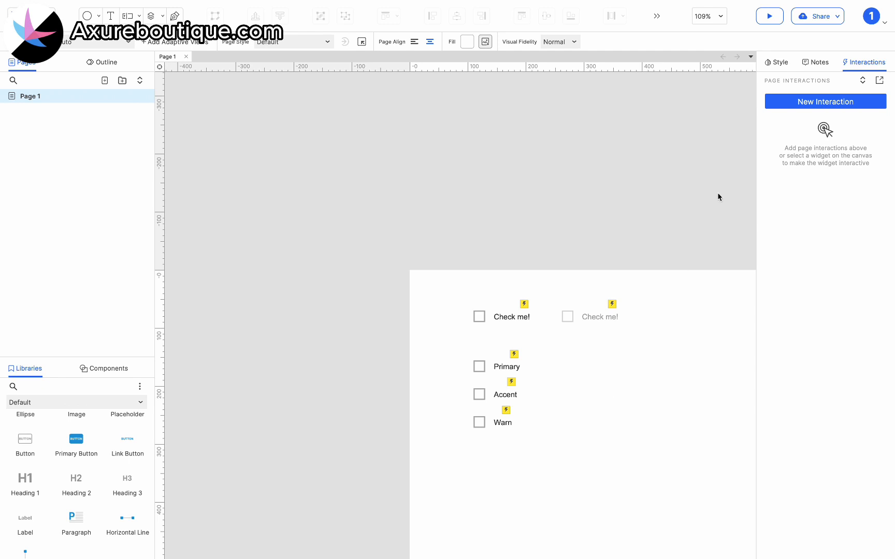
{"action": "left_click", "coordinate": [770, 16]}
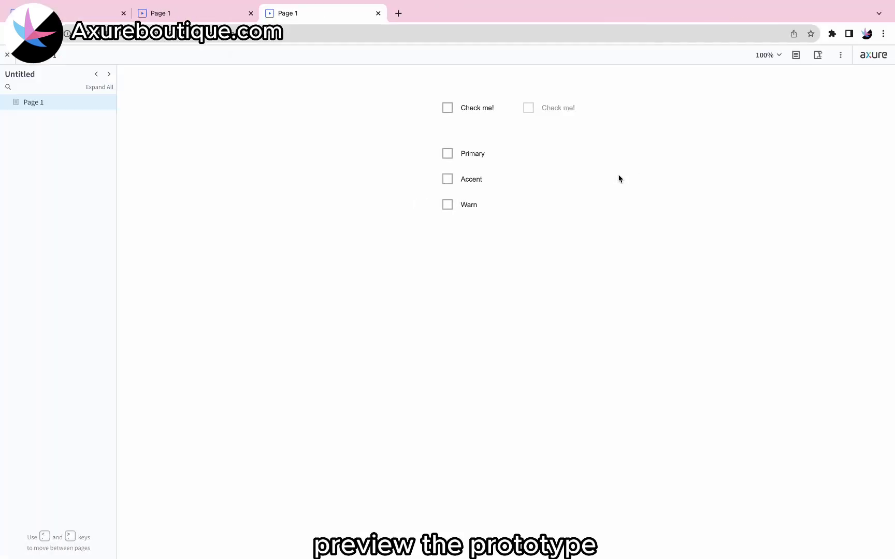
{"action": "left_click", "coordinate": [481, 112]}
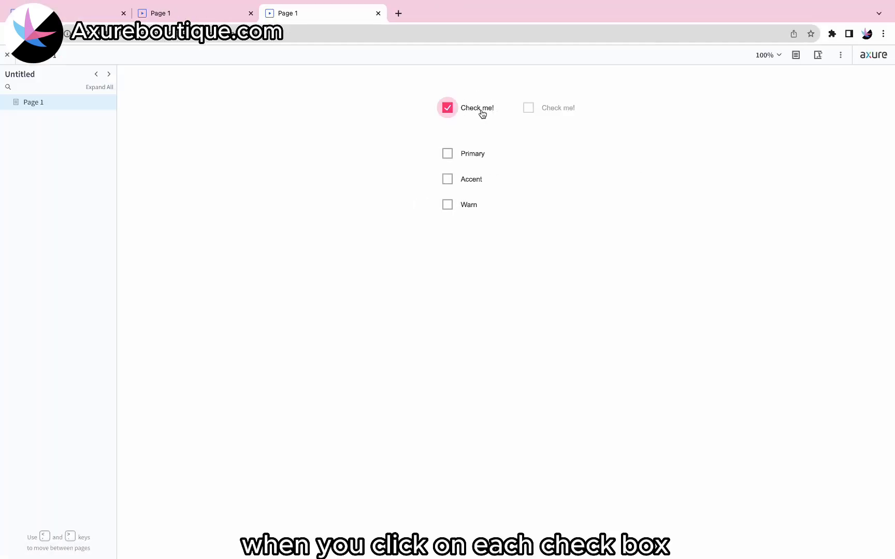
{"action": "left_click", "coordinate": [481, 112]}
{"action": "left_click", "coordinate": [472, 153]}
{"action": "left_click", "coordinate": [472, 153]}
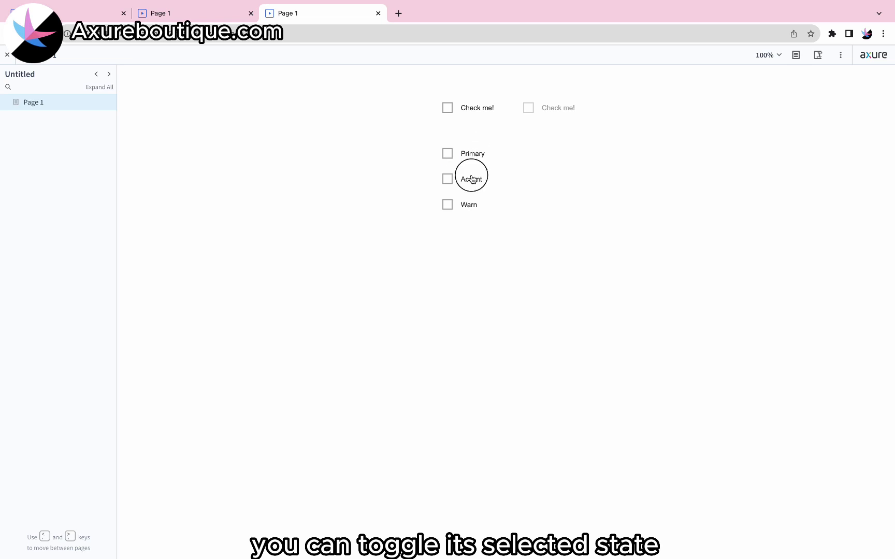
{"action": "left_click", "coordinate": [471, 179]}
{"action": "left_click", "coordinate": [472, 179]}
{"action": "left_click", "coordinate": [471, 206]}
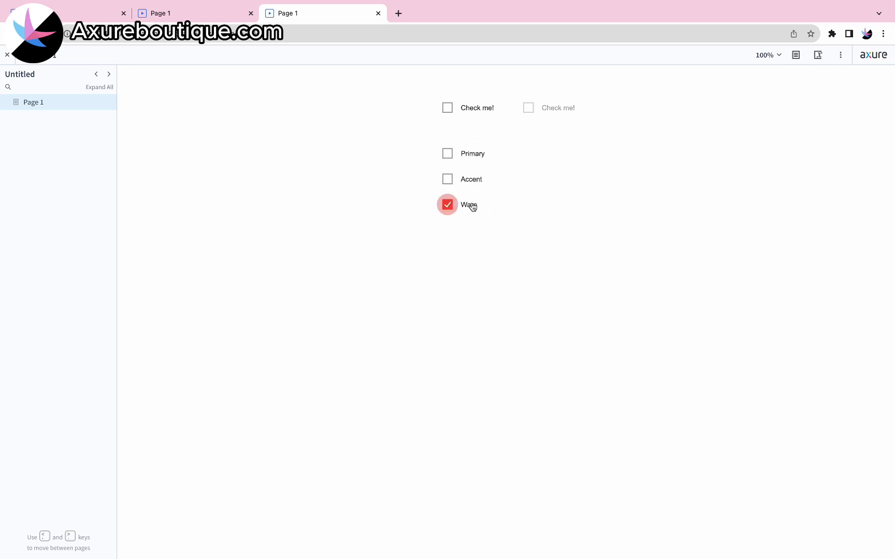
{"action": "left_click", "coordinate": [476, 206]}
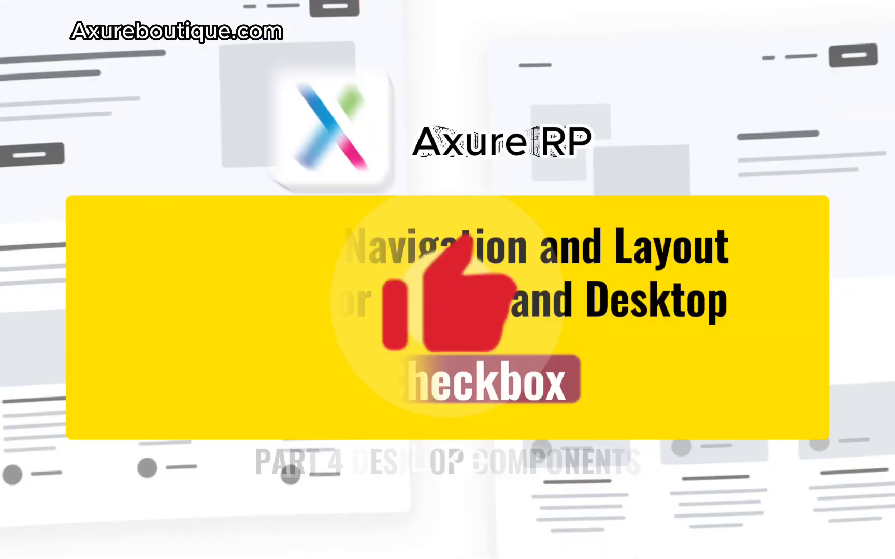